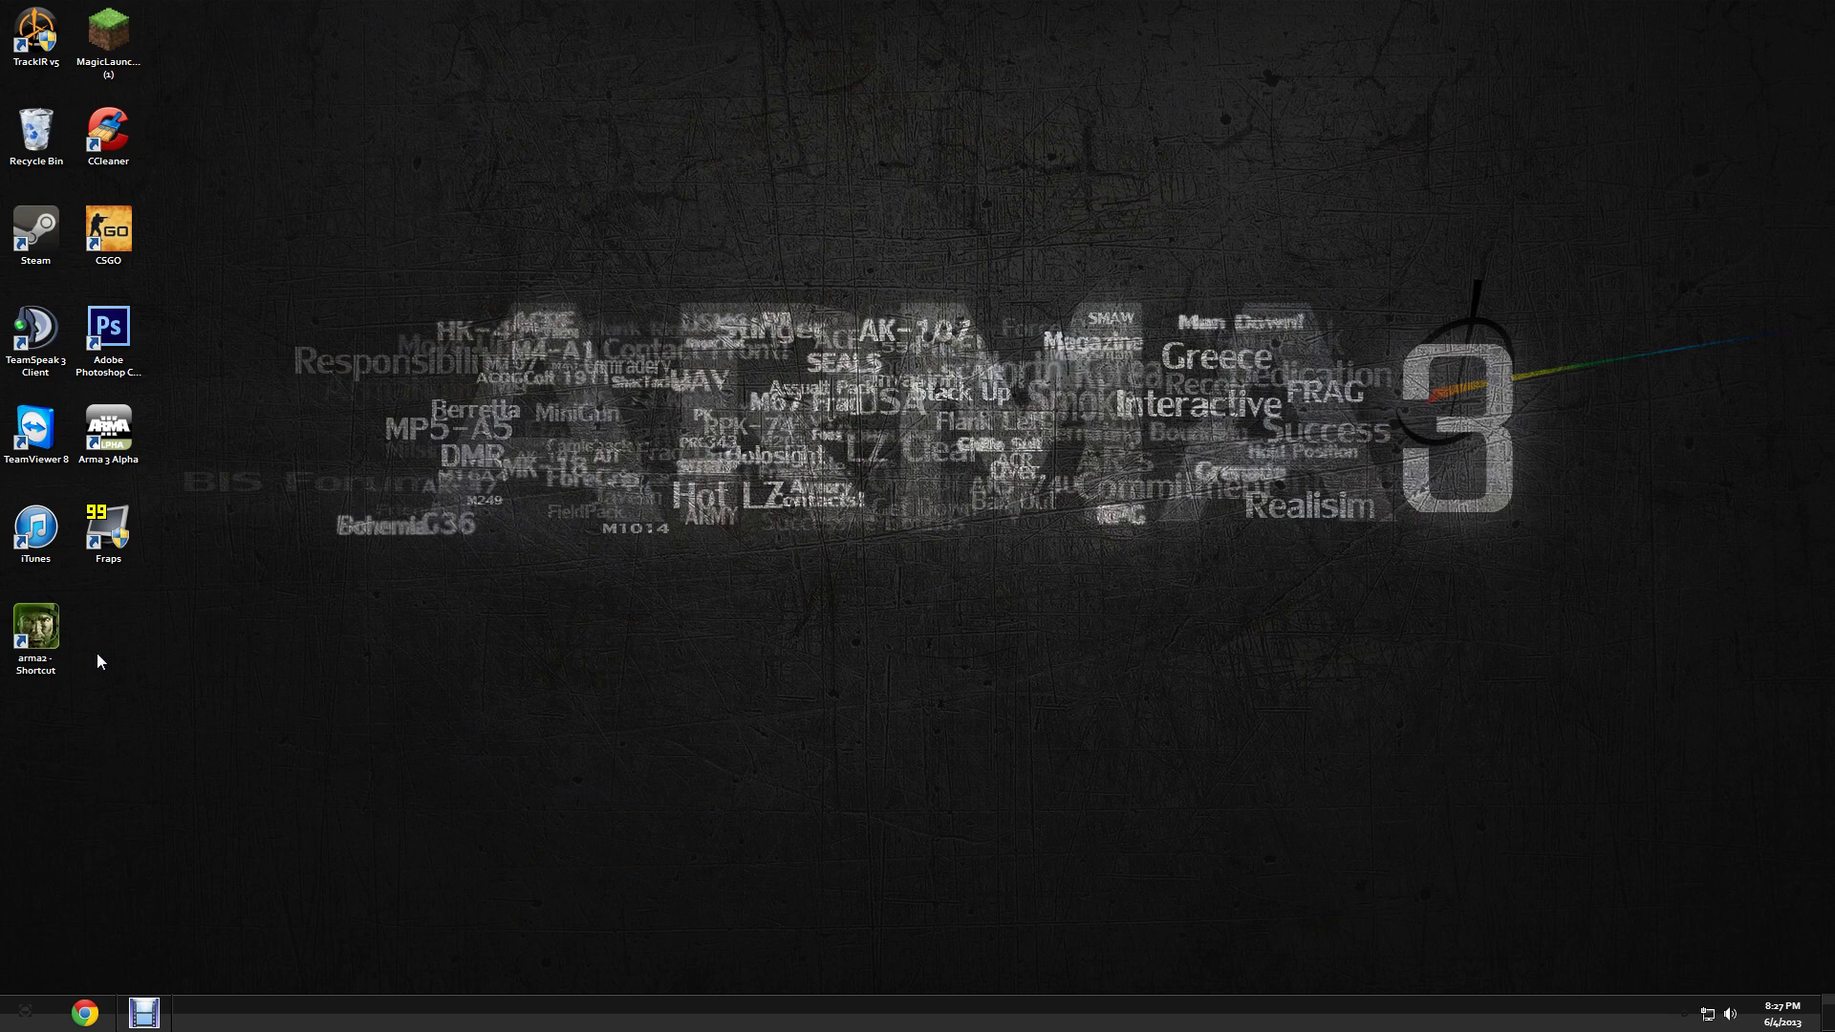
Dismiss the desktop menu and bring up the arma2 shortcut's context menu
right_click(443, 550)
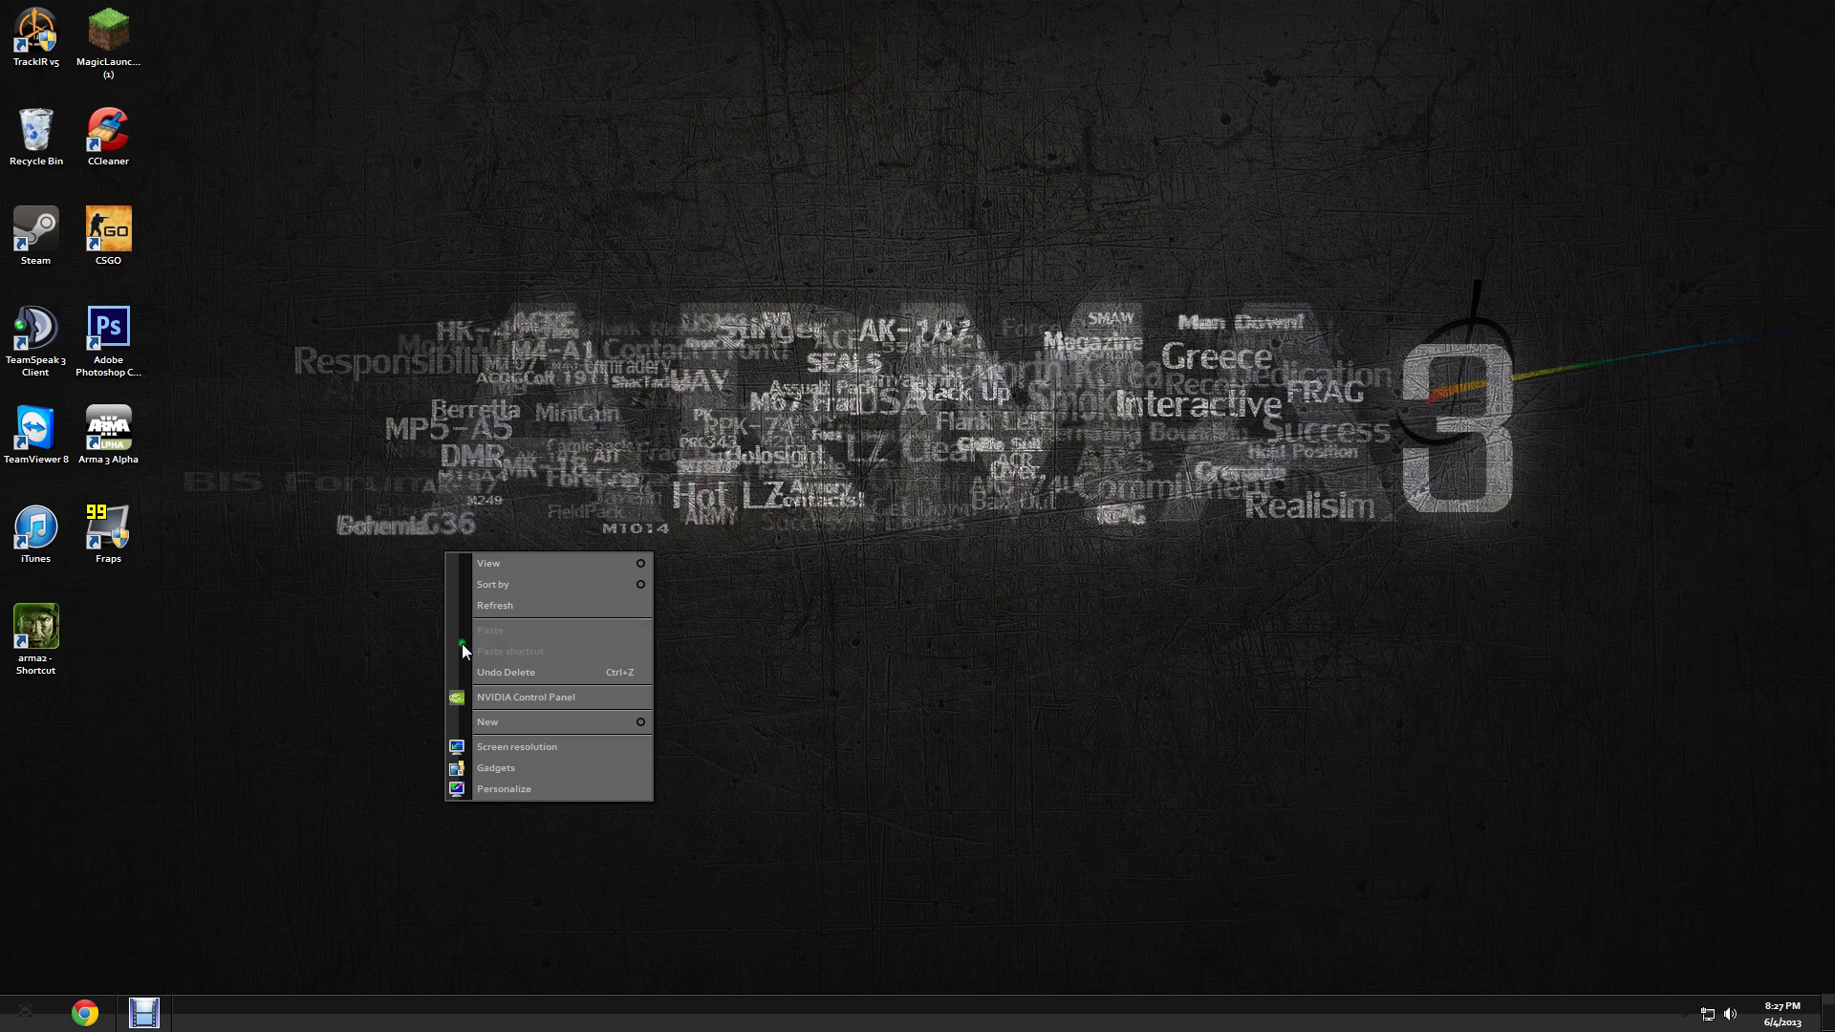
left_click(170, 648)
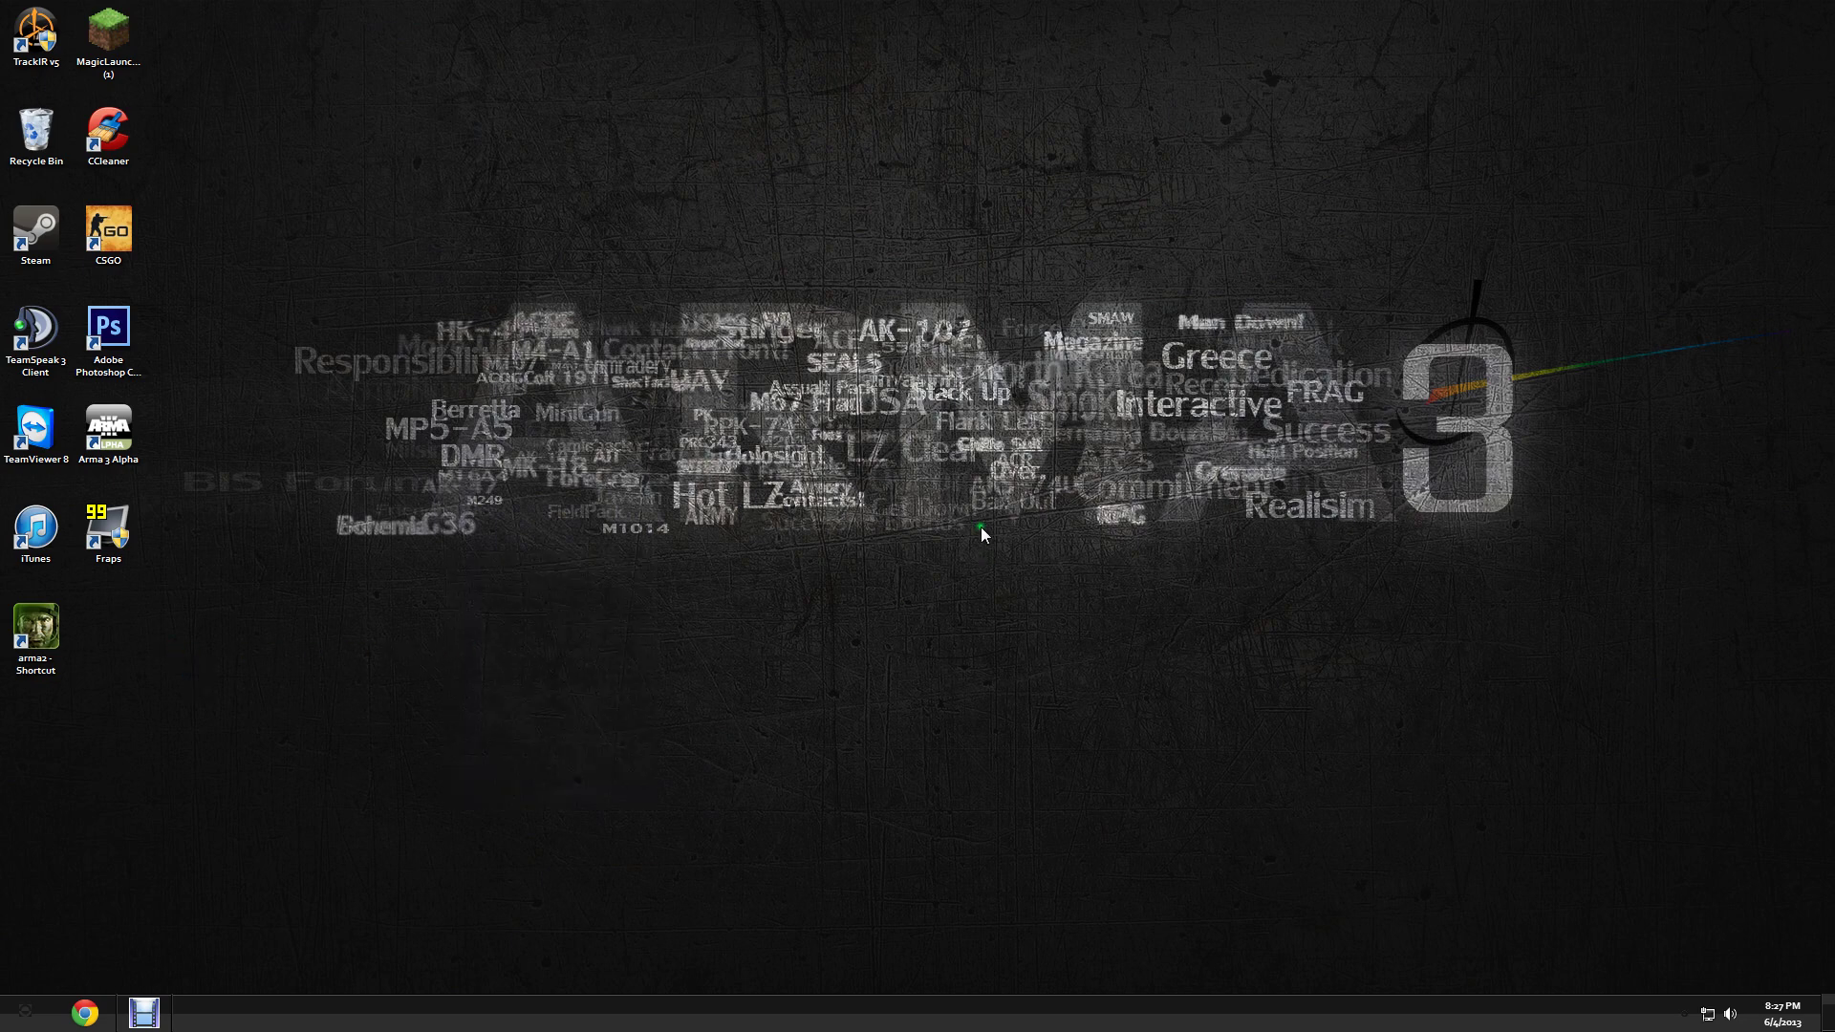
right_click(59, 657)
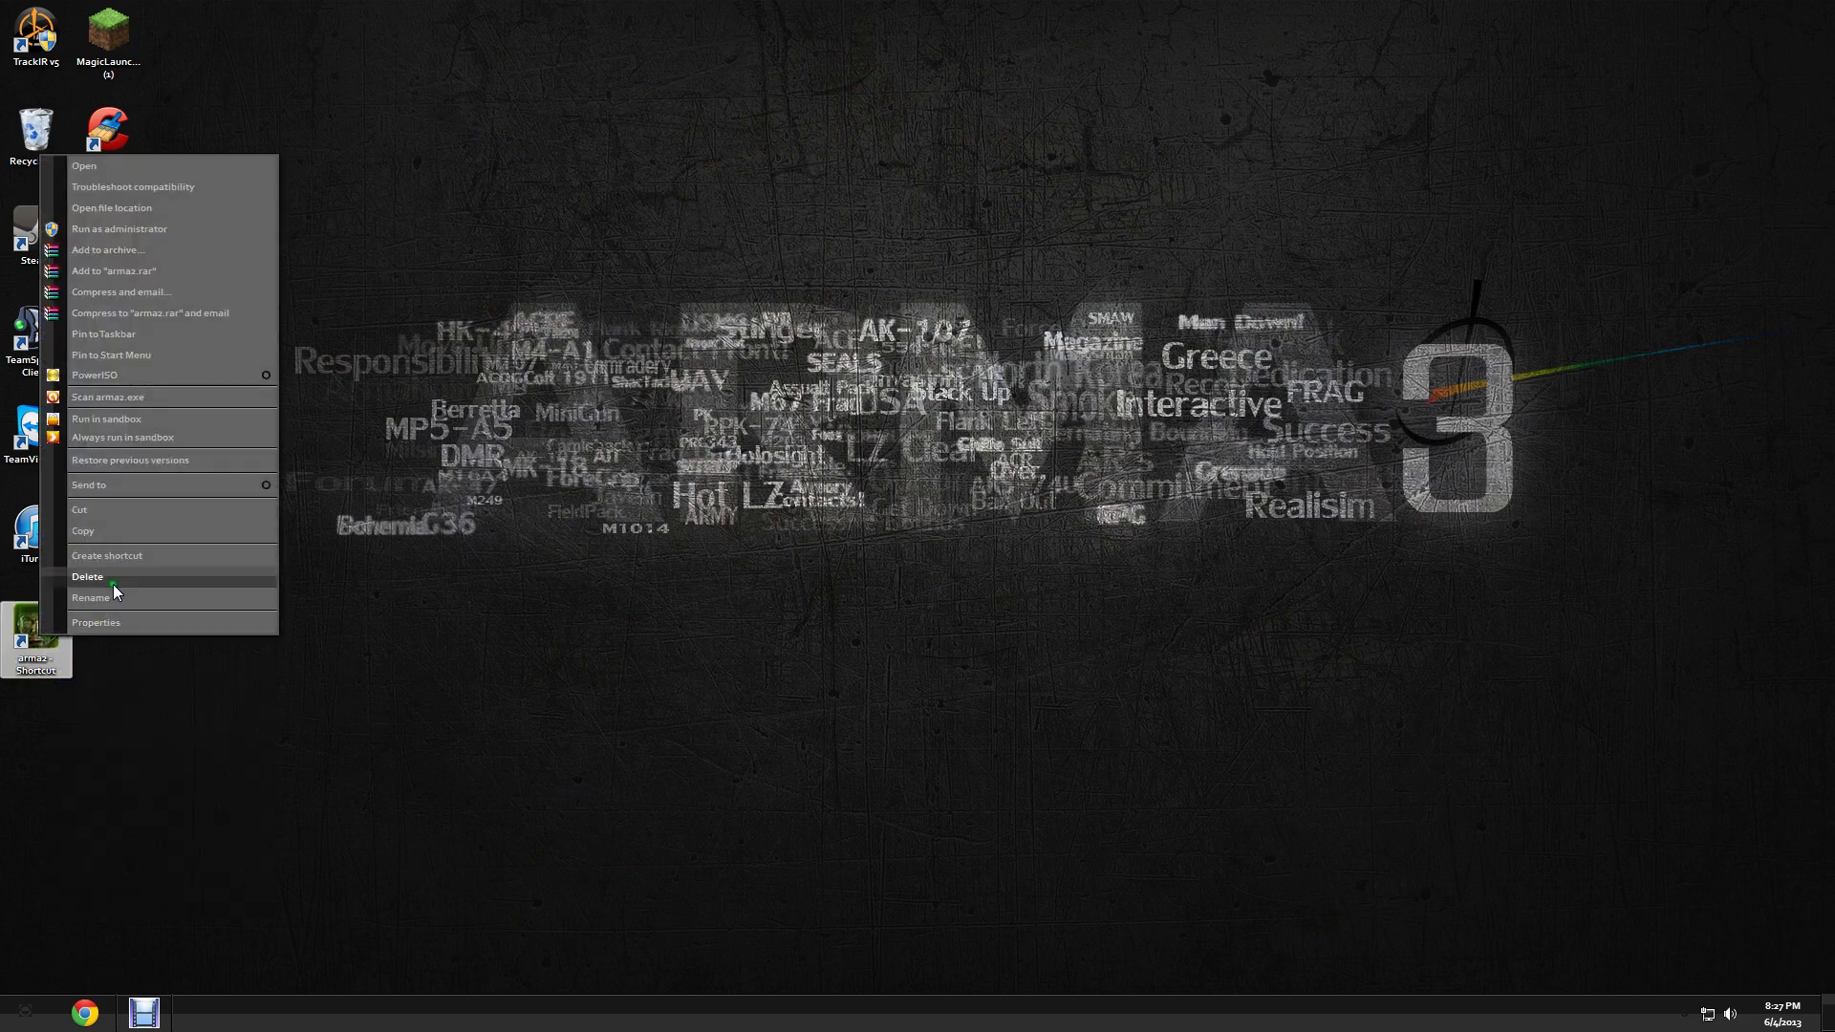
left_click(140, 208)
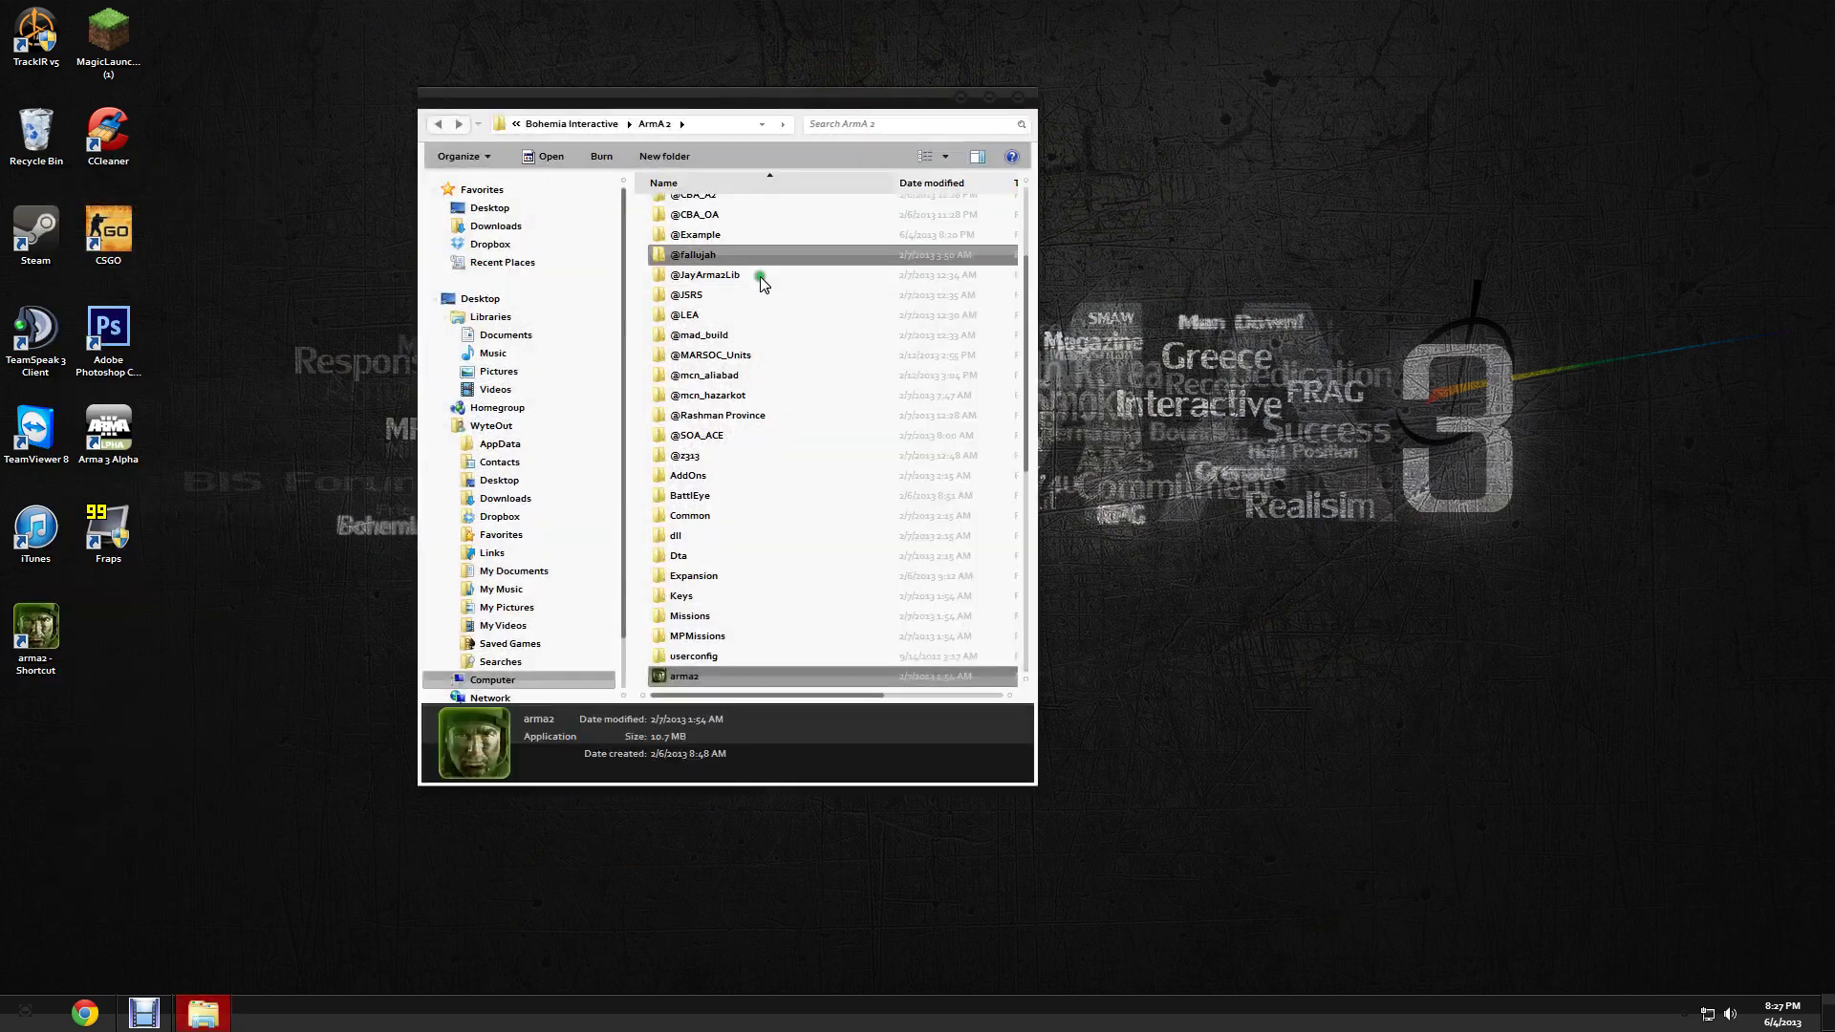
left_click(1027, 435)
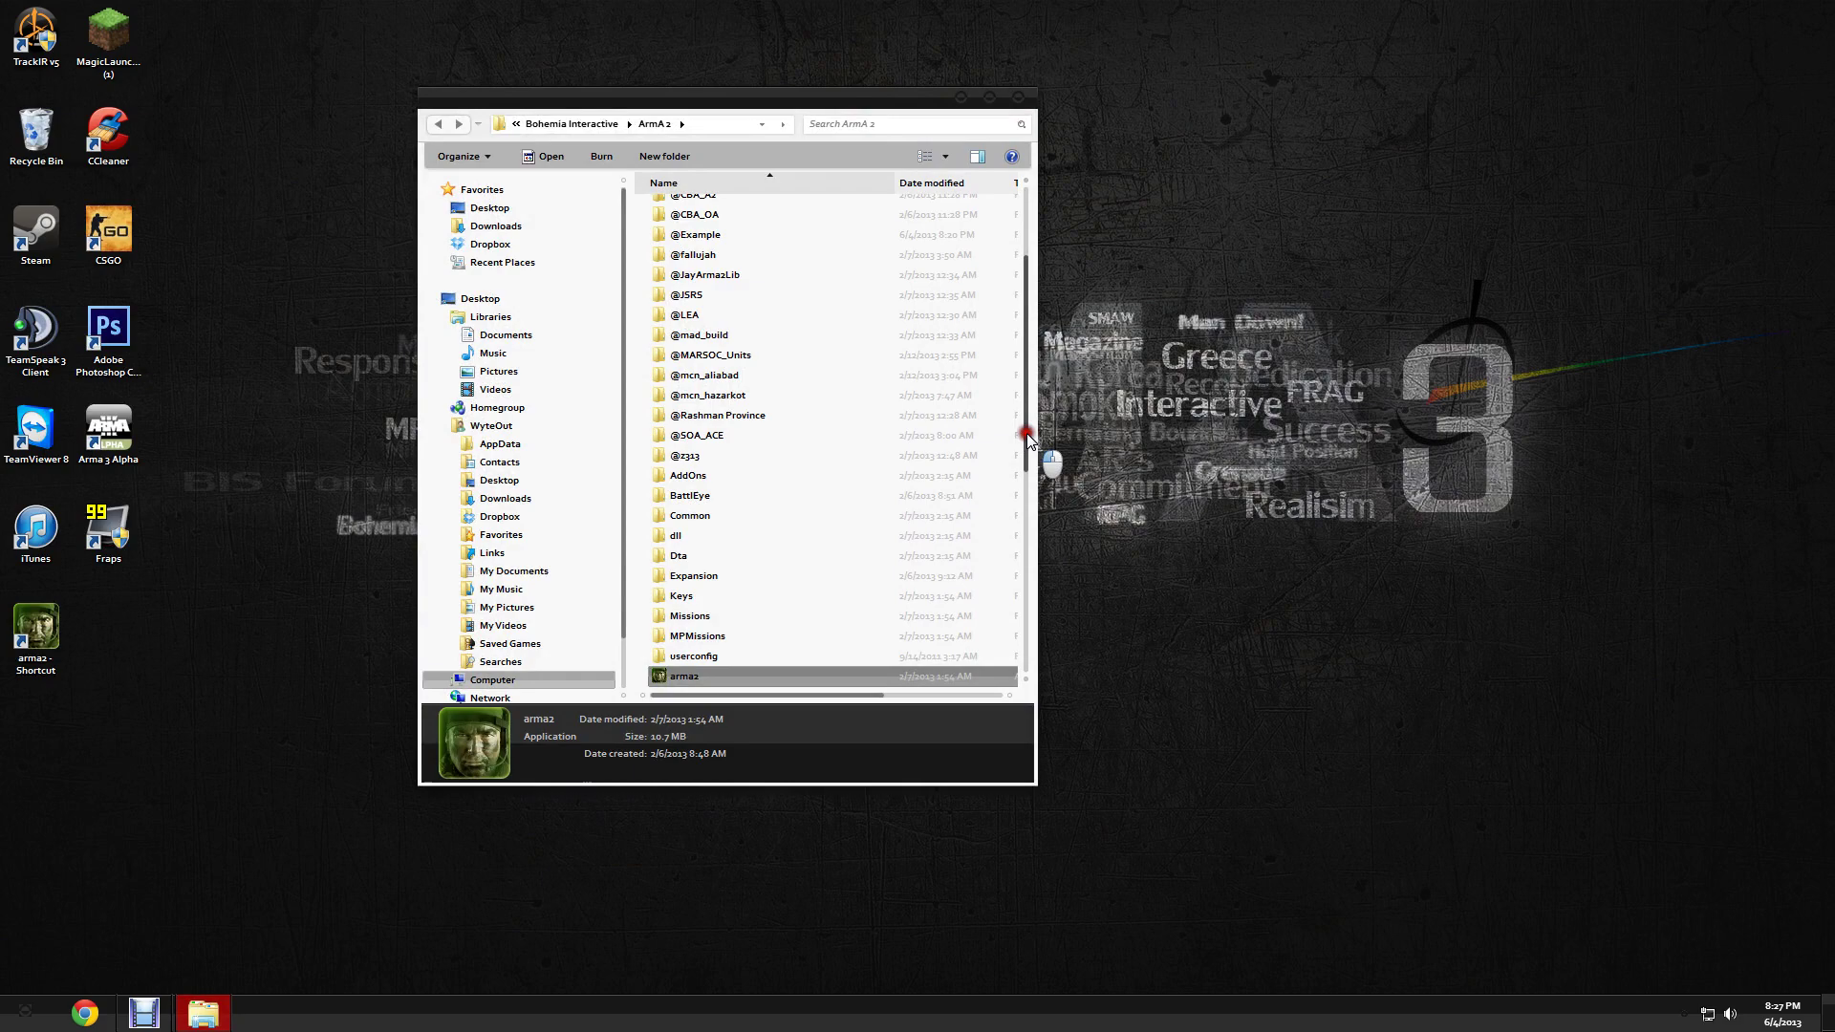
left_click_drag(1027, 434, 1049, 355)
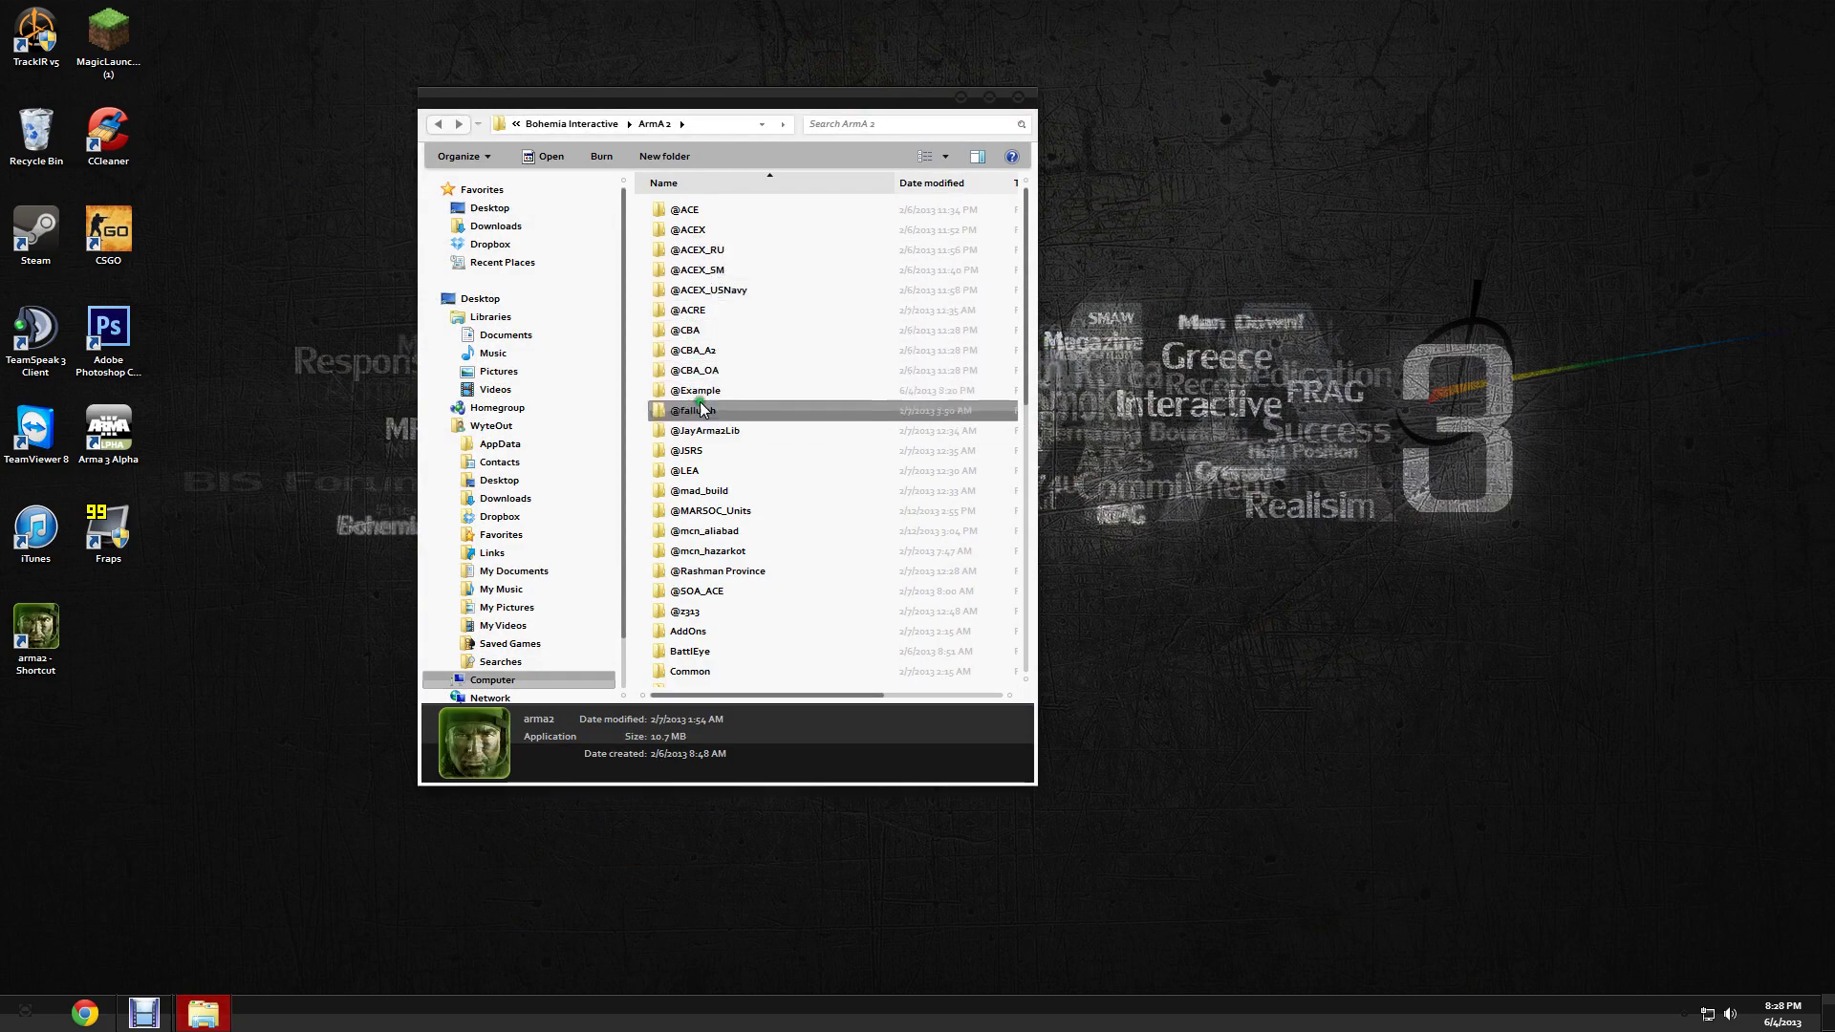
left_click_drag(684, 330, 1051, 334)
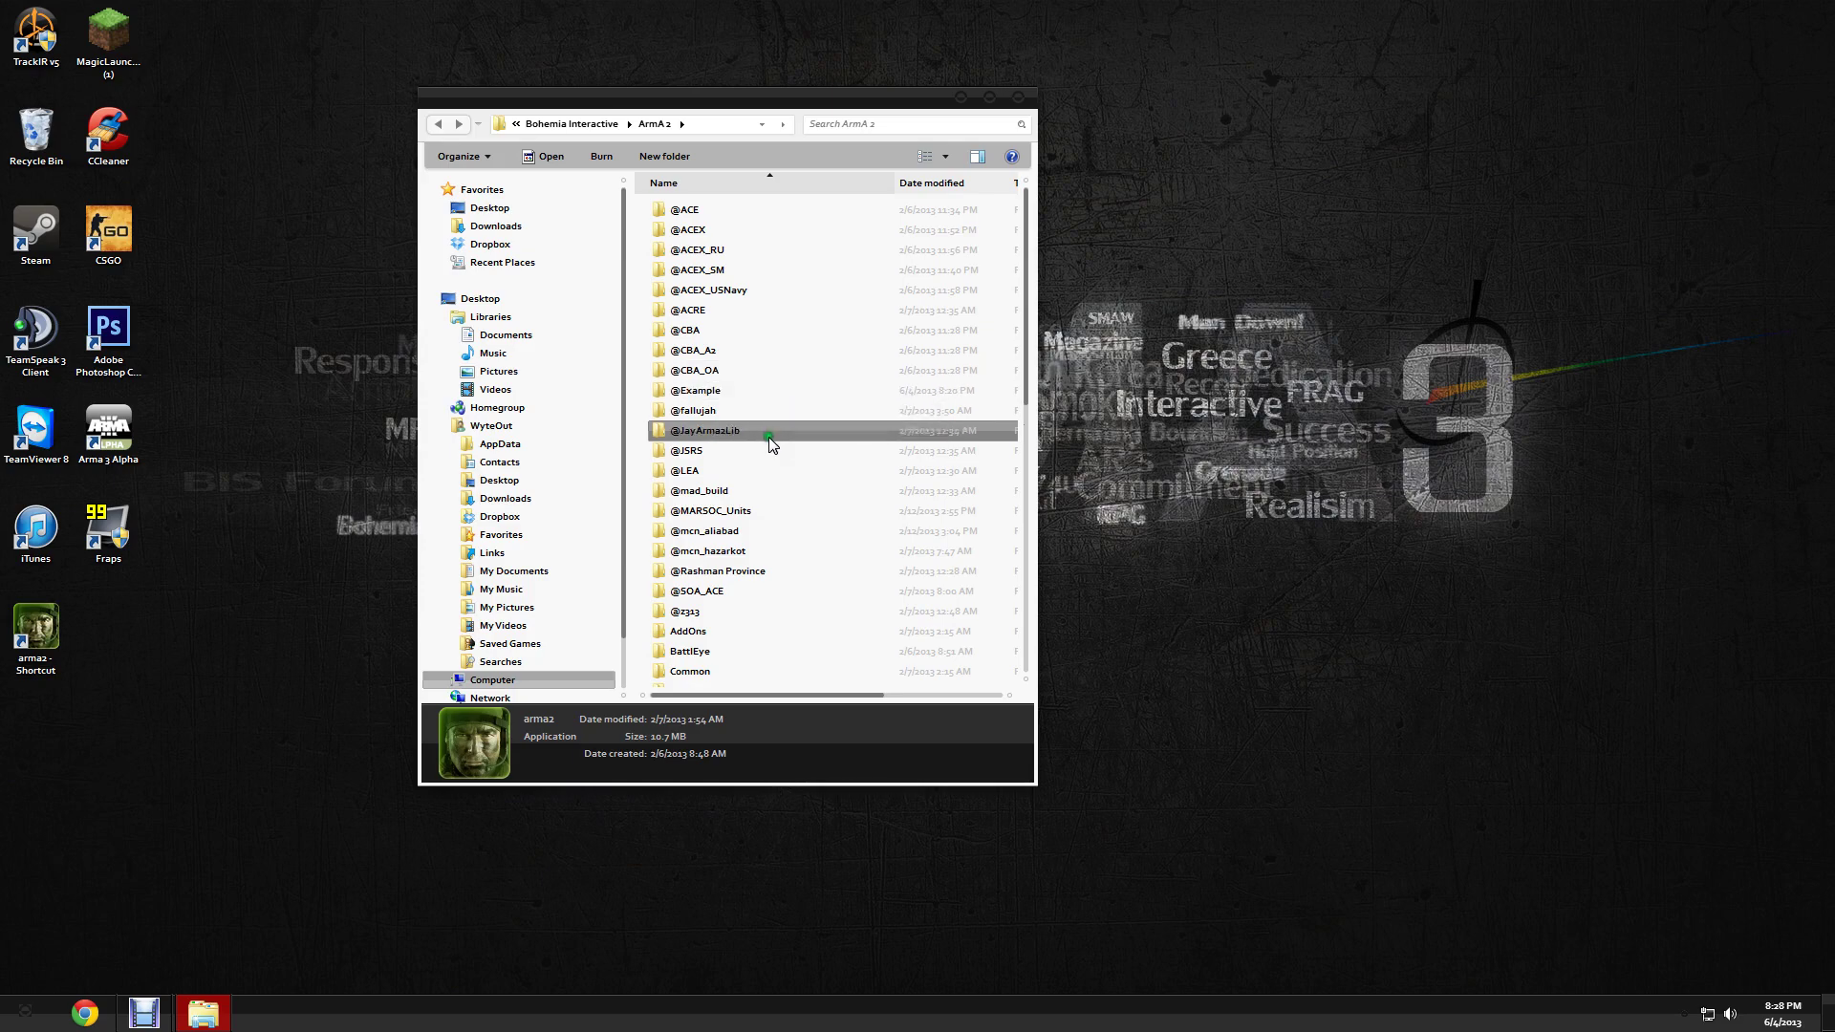
double_click(688, 474)
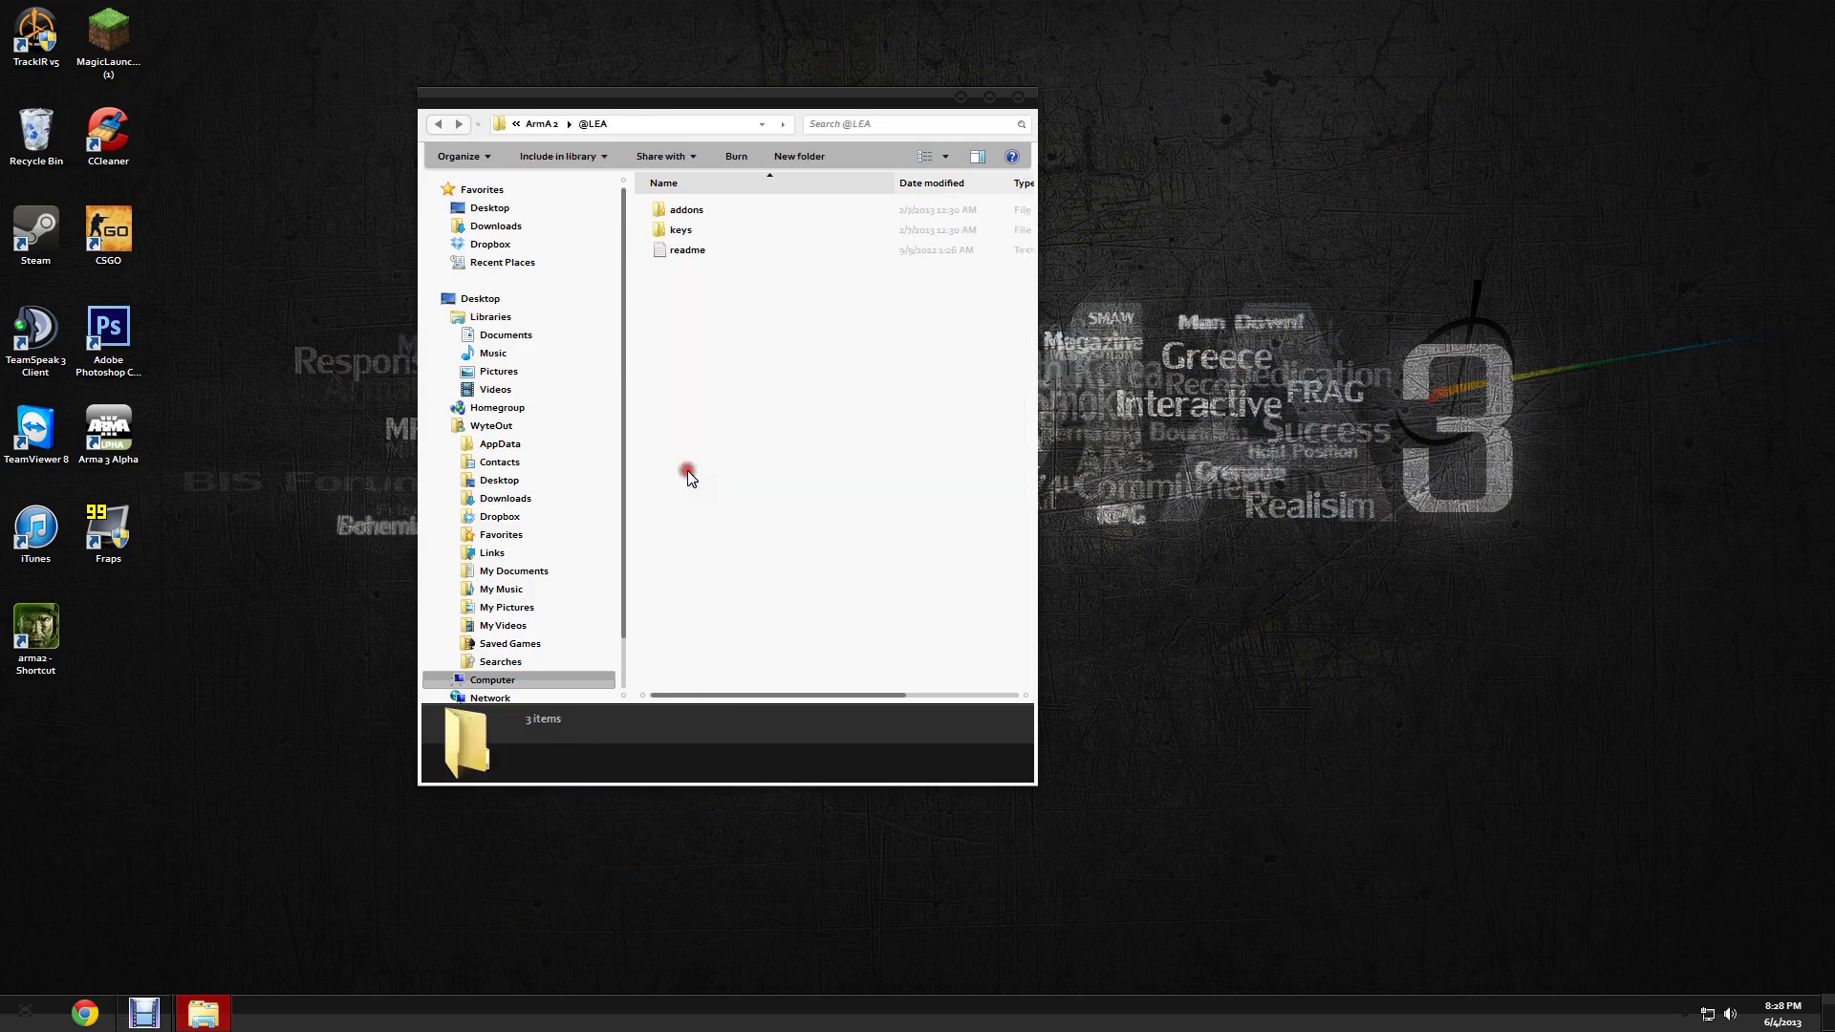
double_click(738, 210)
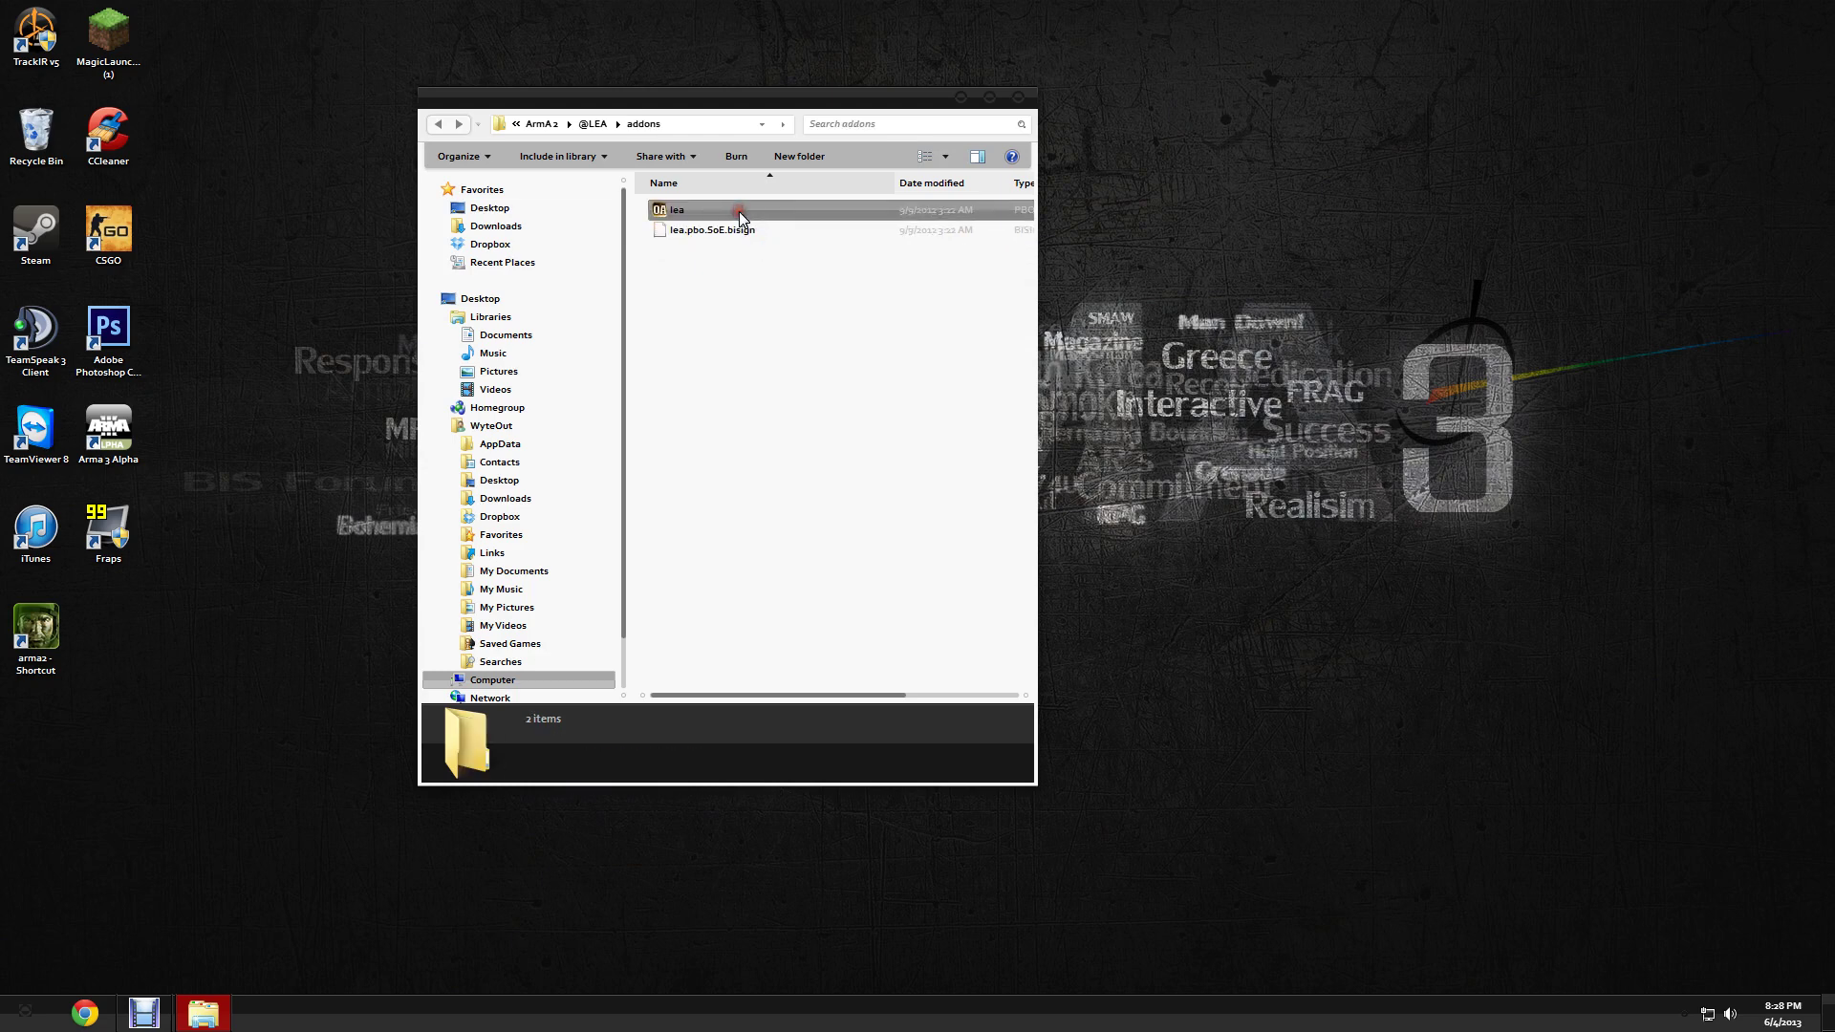
left_click(755, 220)
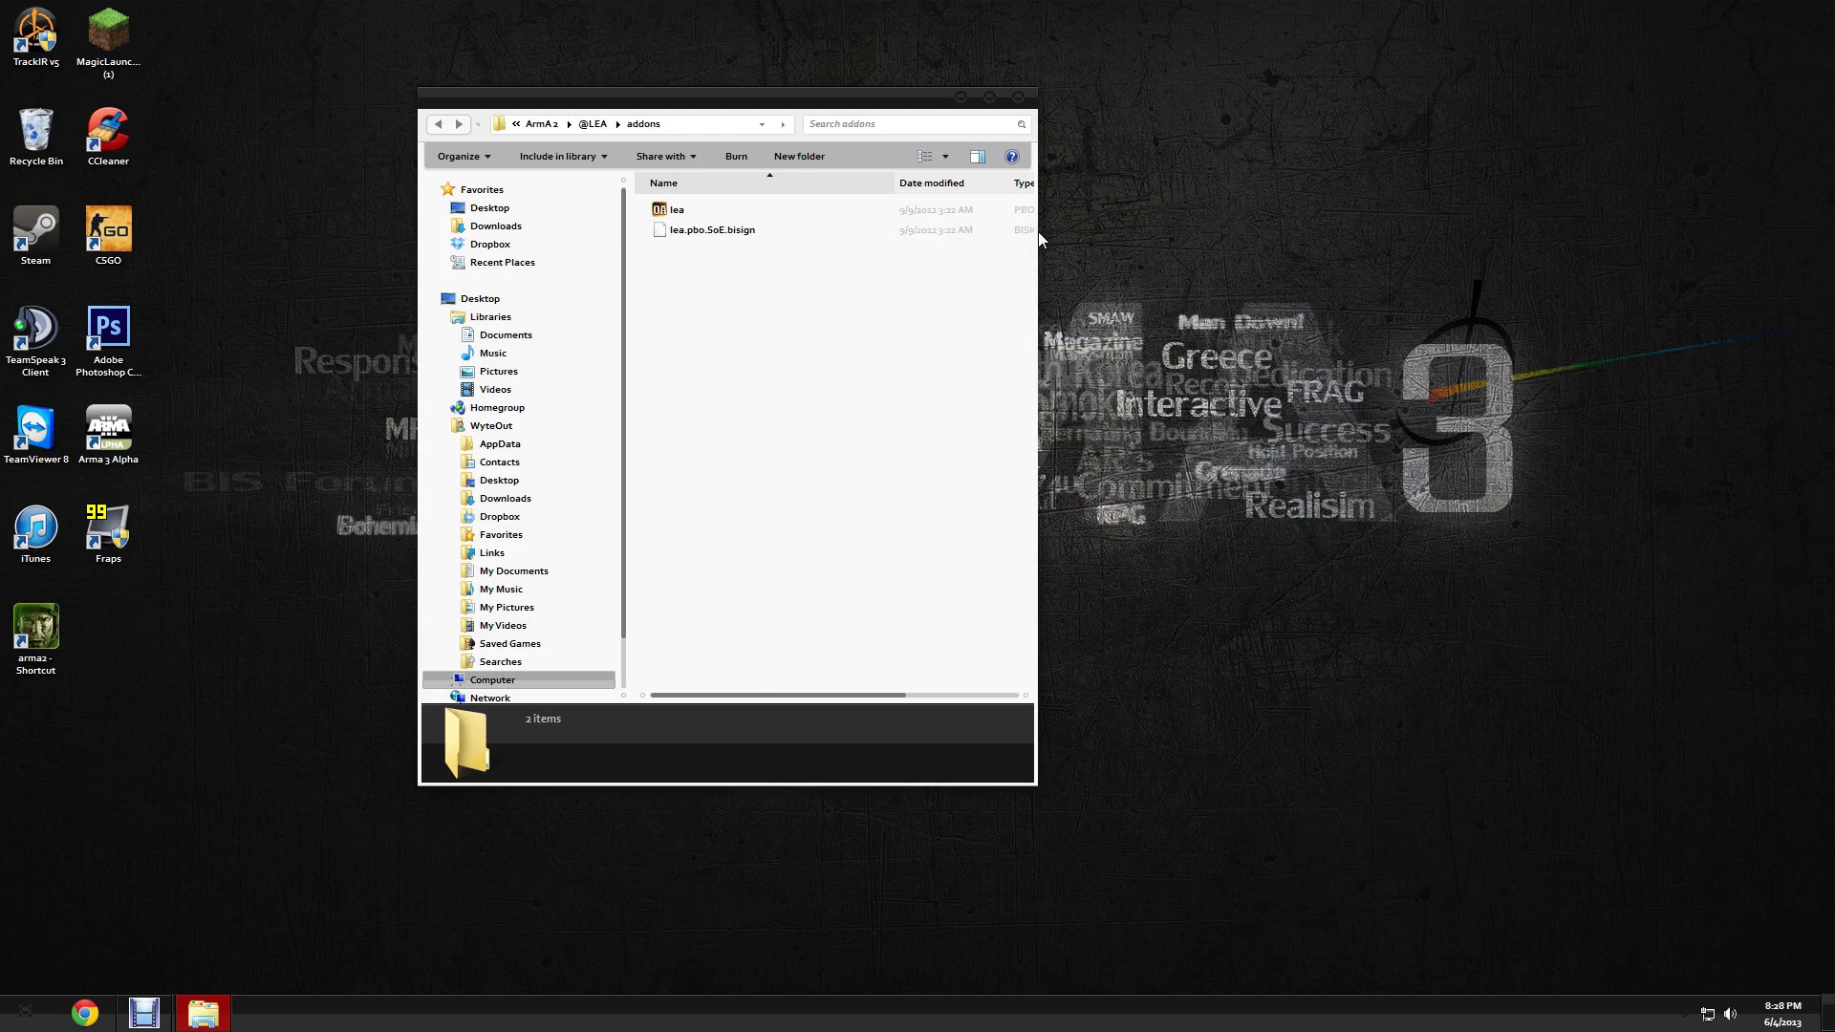
right_click(1201, 248)
mouse_move(1283, 417)
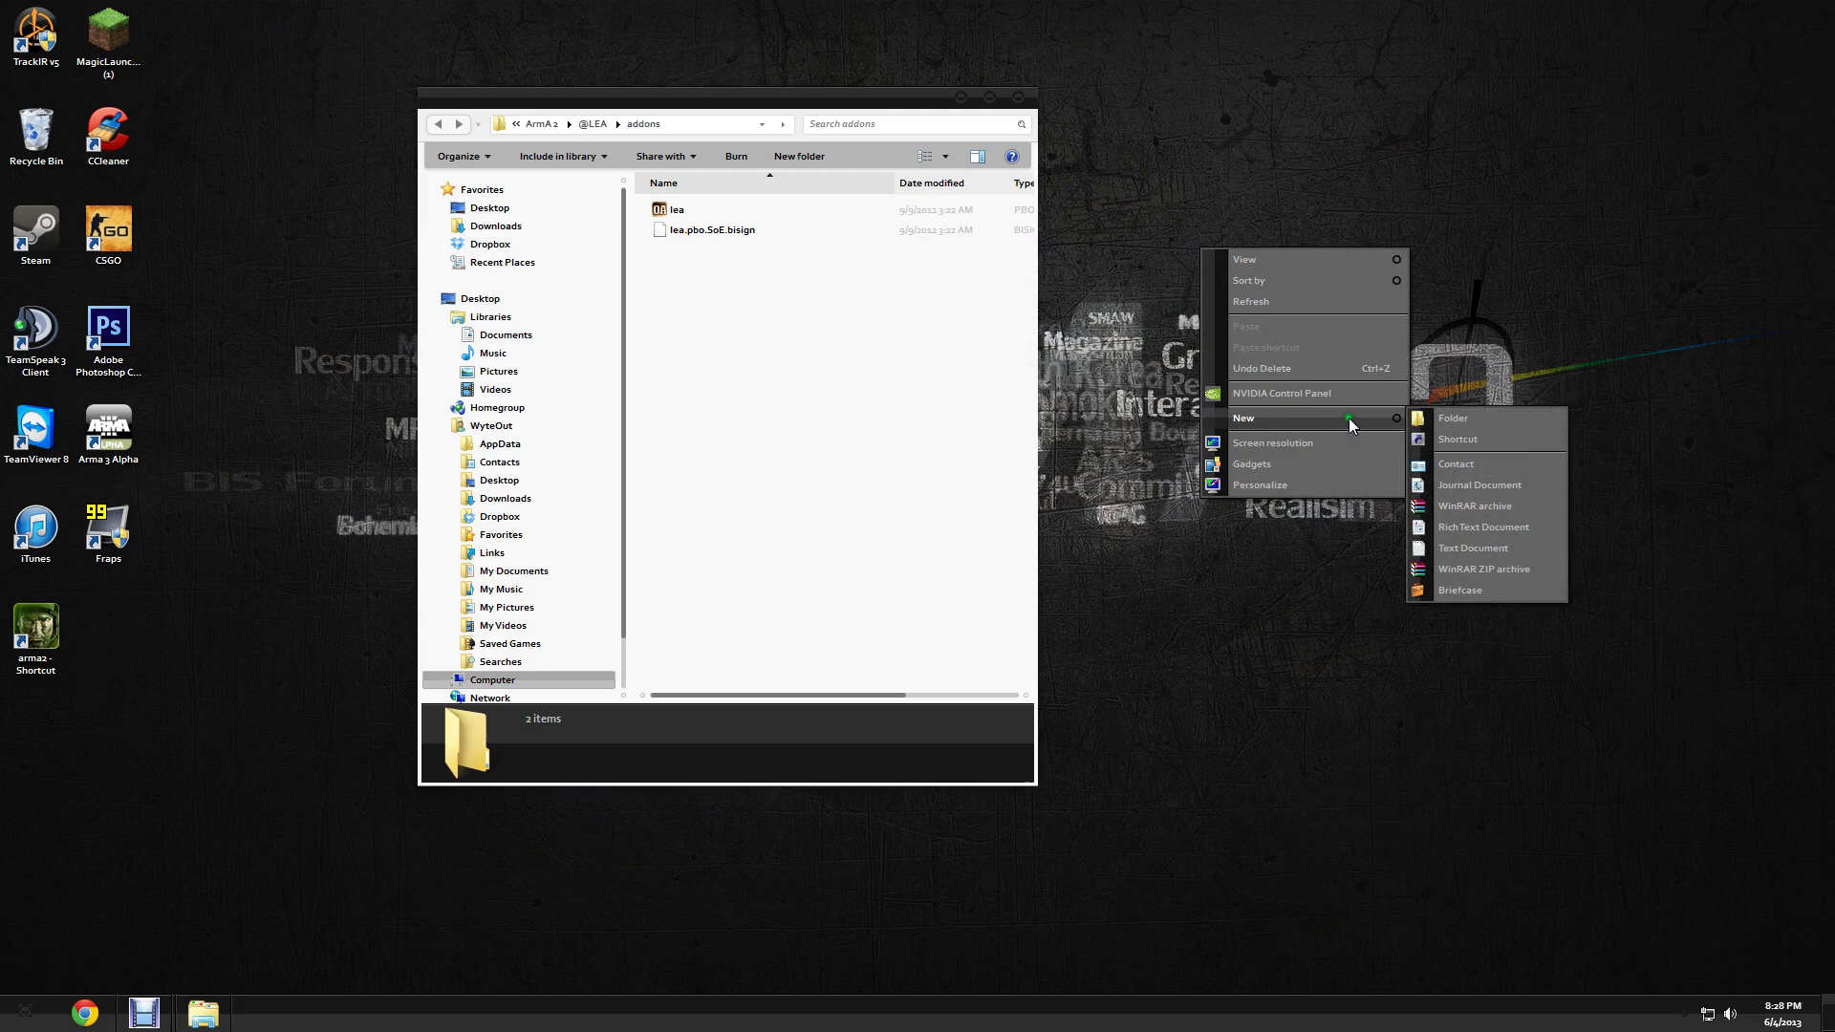
left_click(1459, 417)
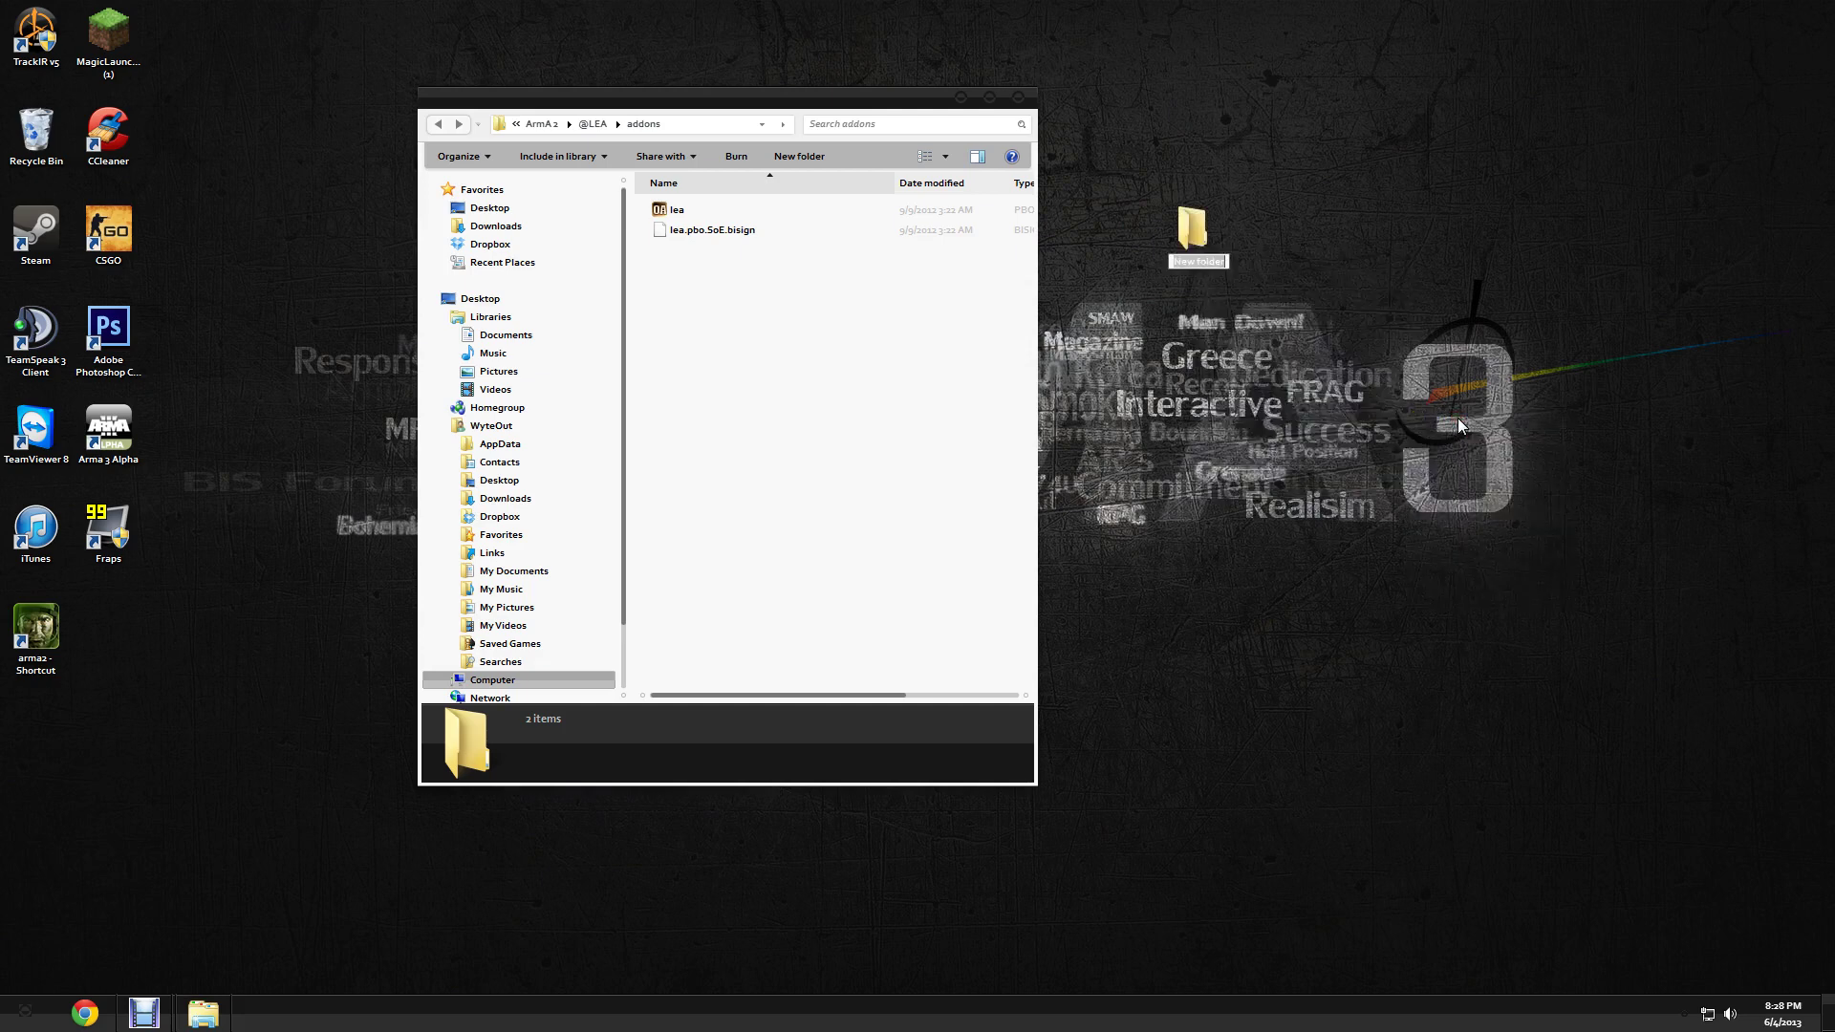
type("@example")
key("Return")
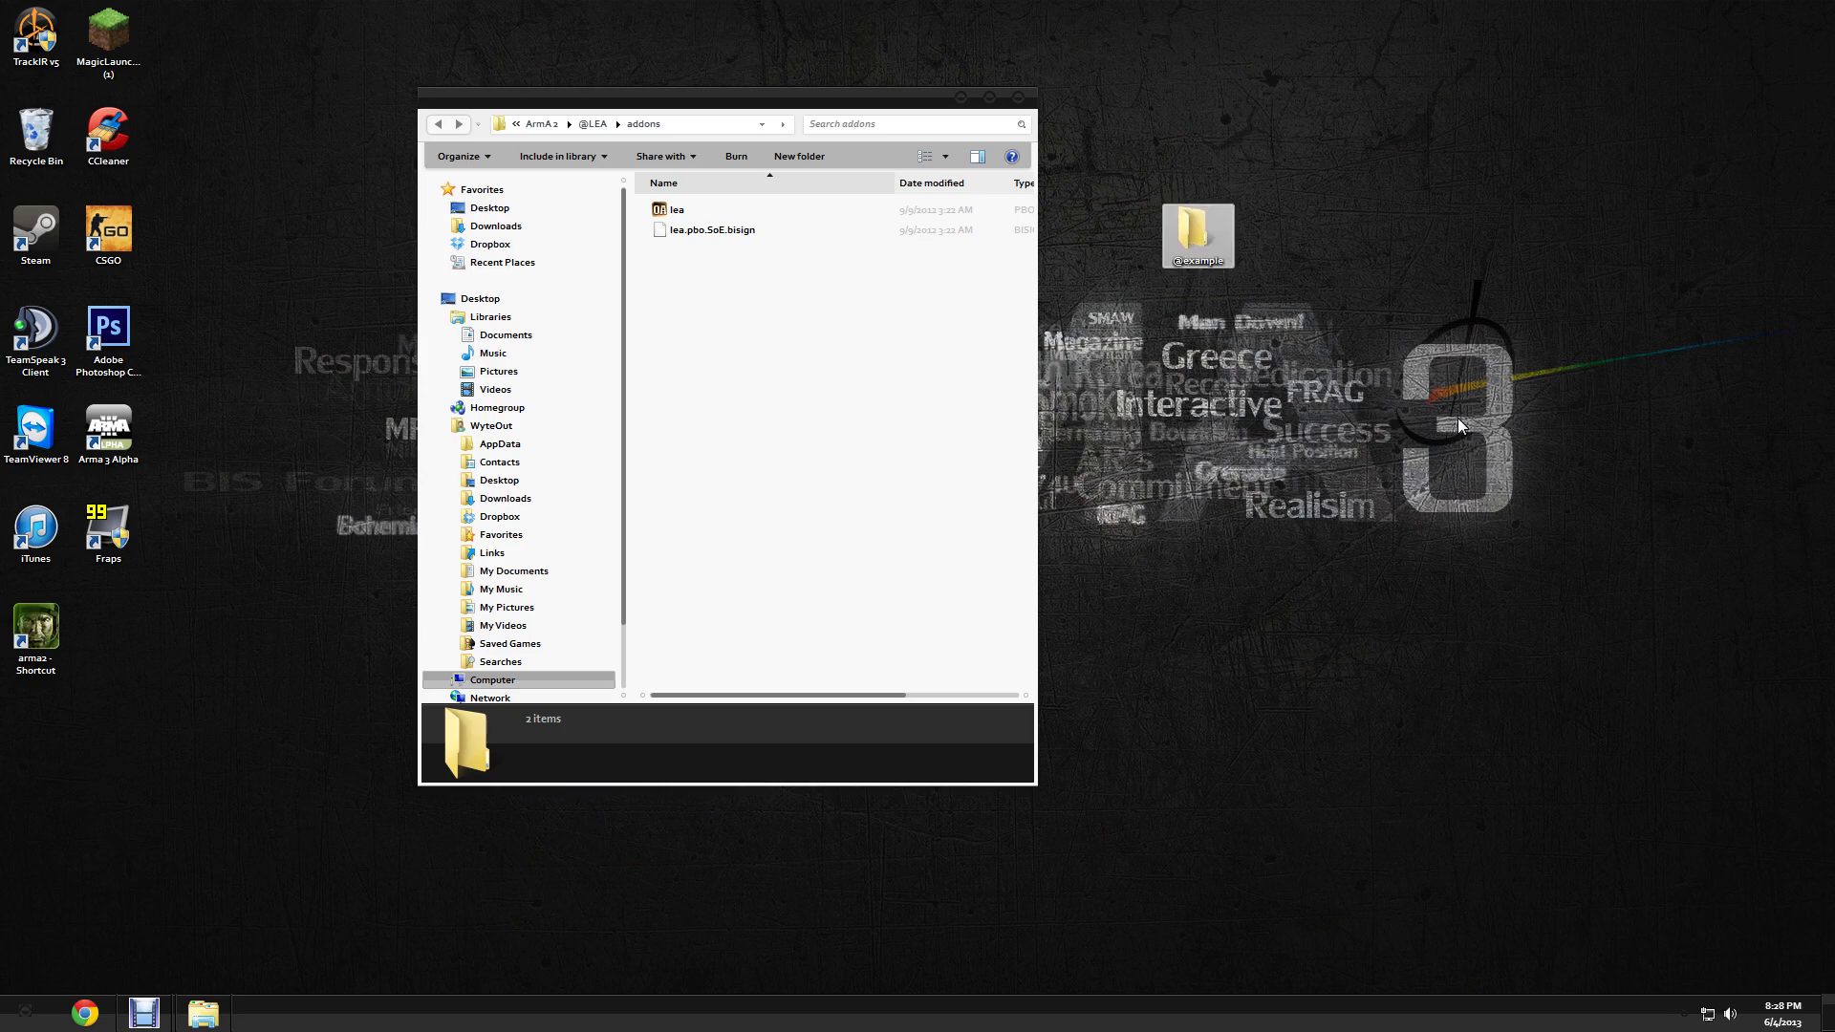
left_click_drag(1190, 212, 1276, 165)
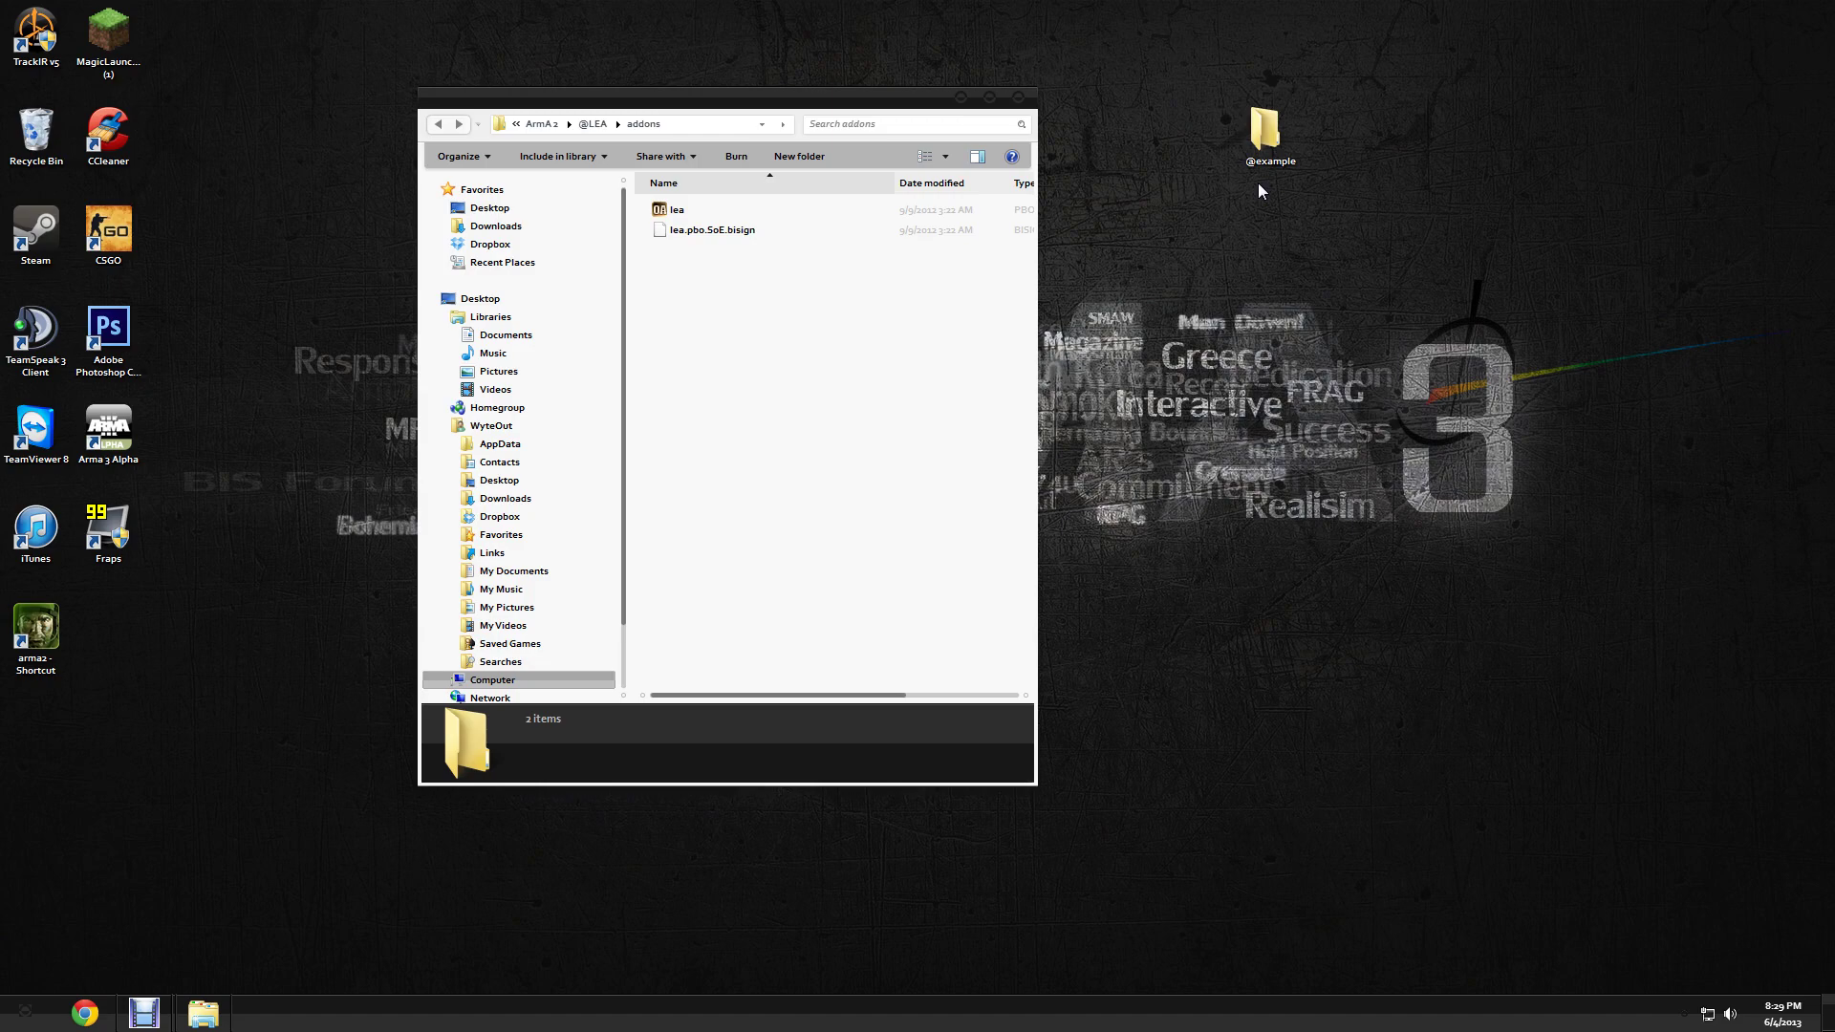
double_click(1264, 163)
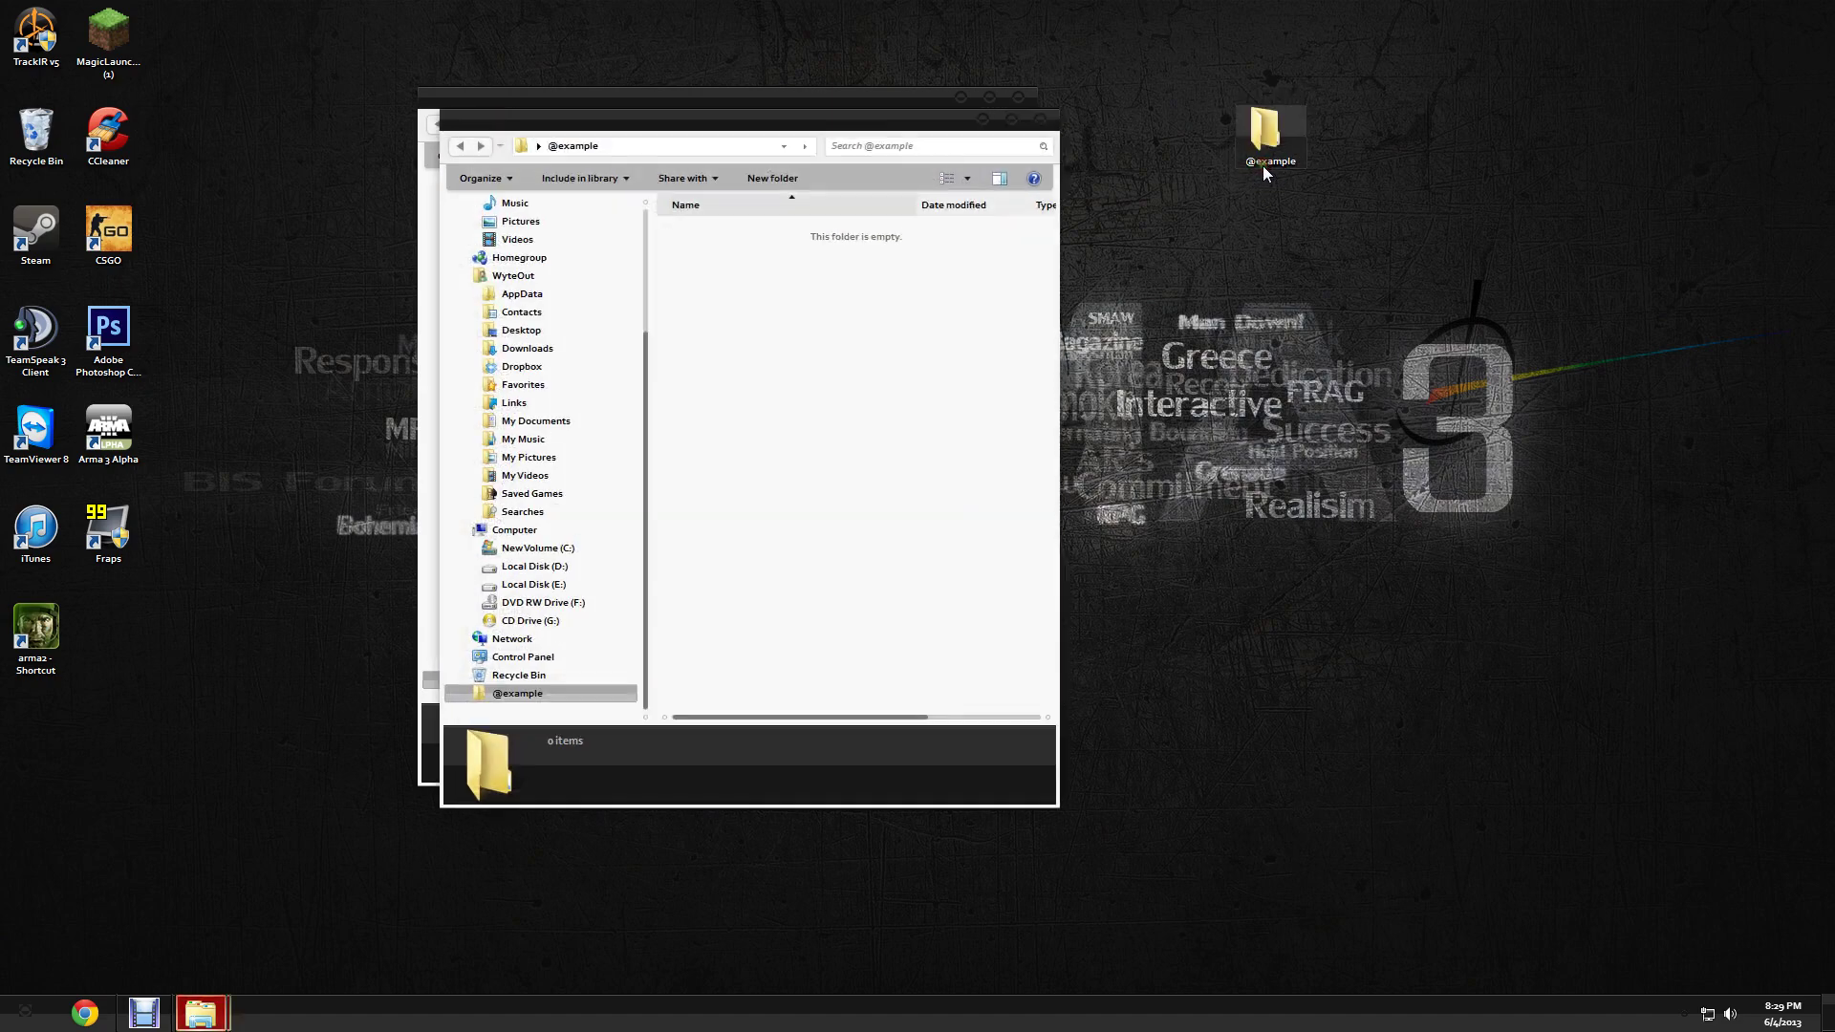
left_click_drag(816, 126, 1460, 117)
left_click(1386, 322)
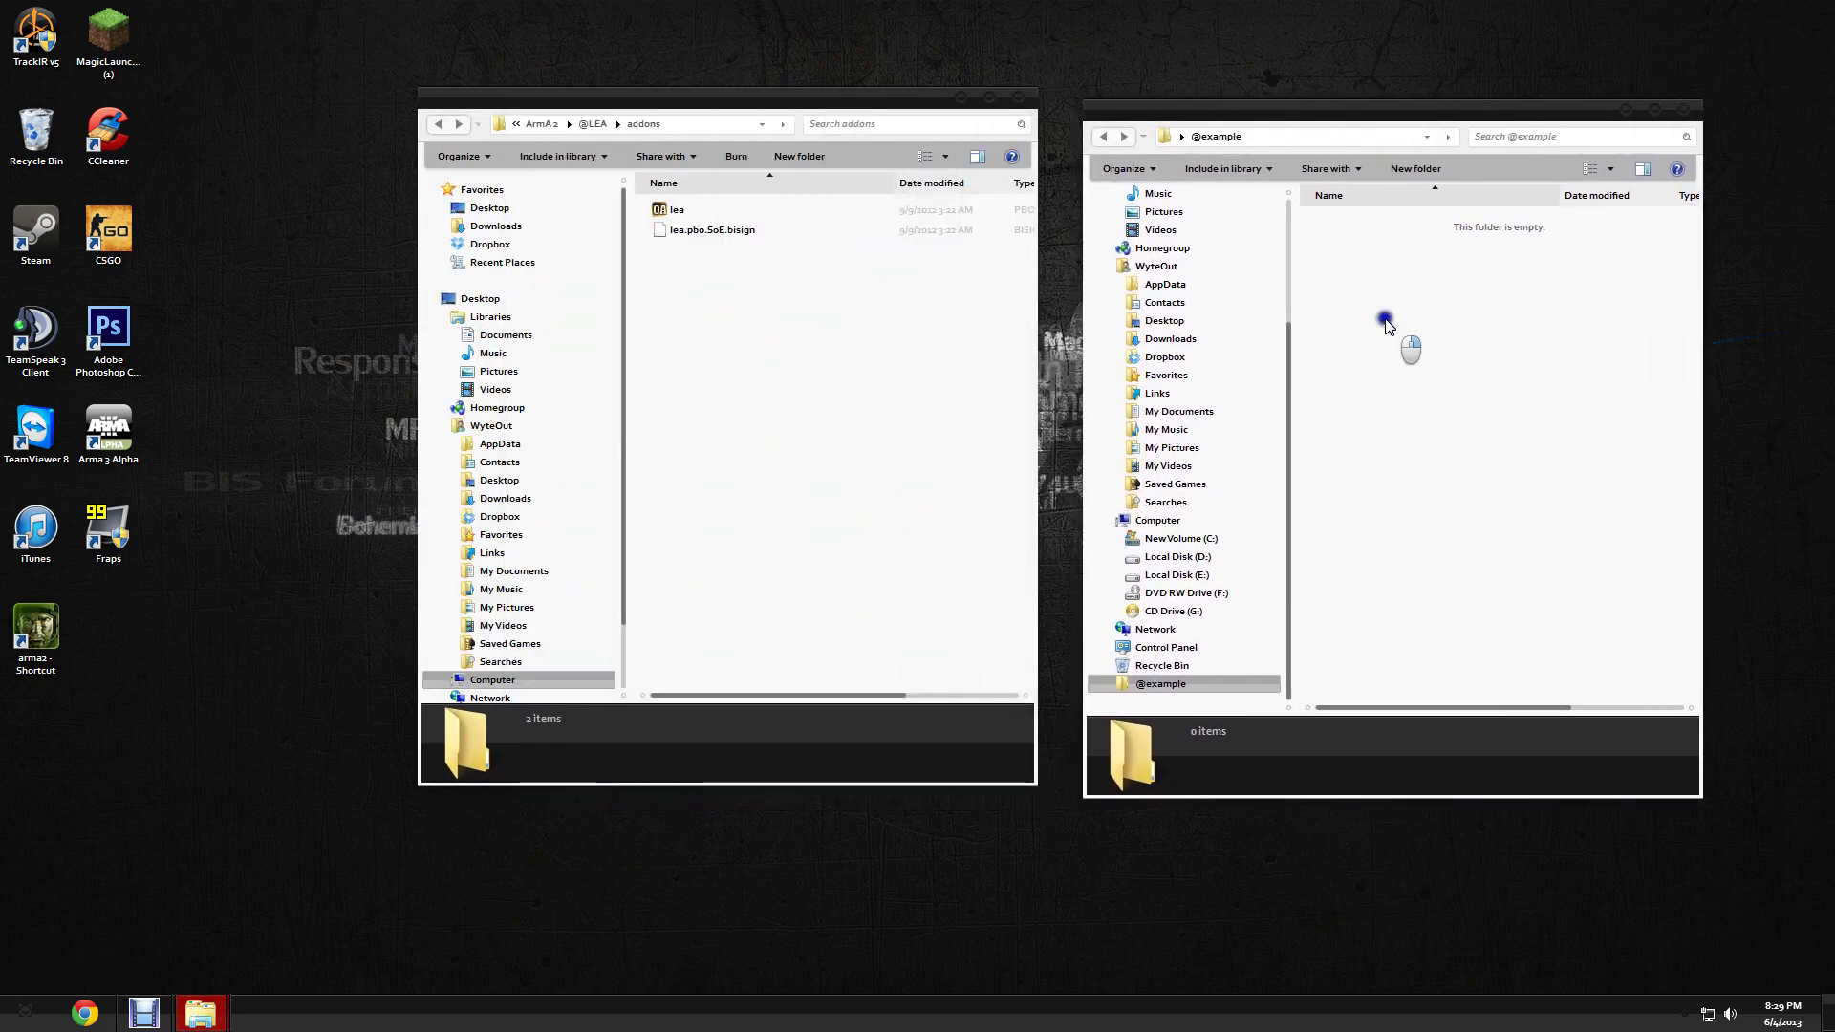
right_click(1385, 321)
mouse_move(1443, 537)
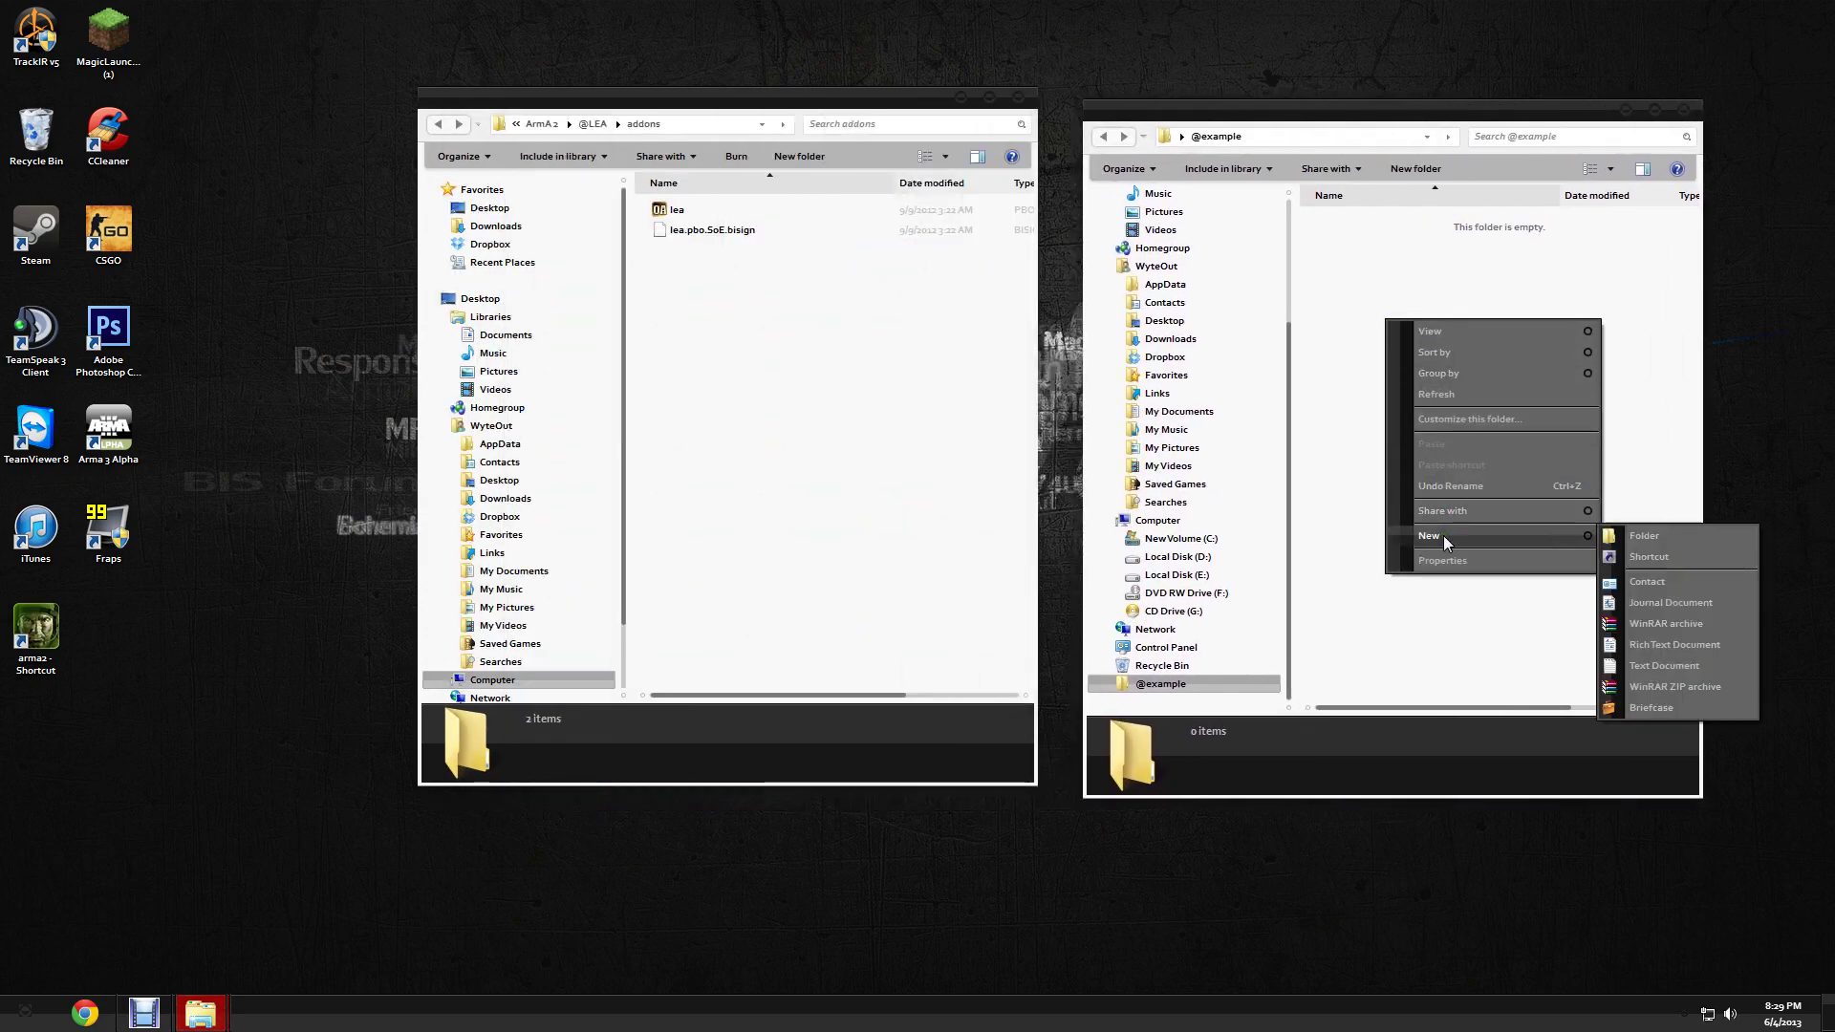
left_click(1648, 535)
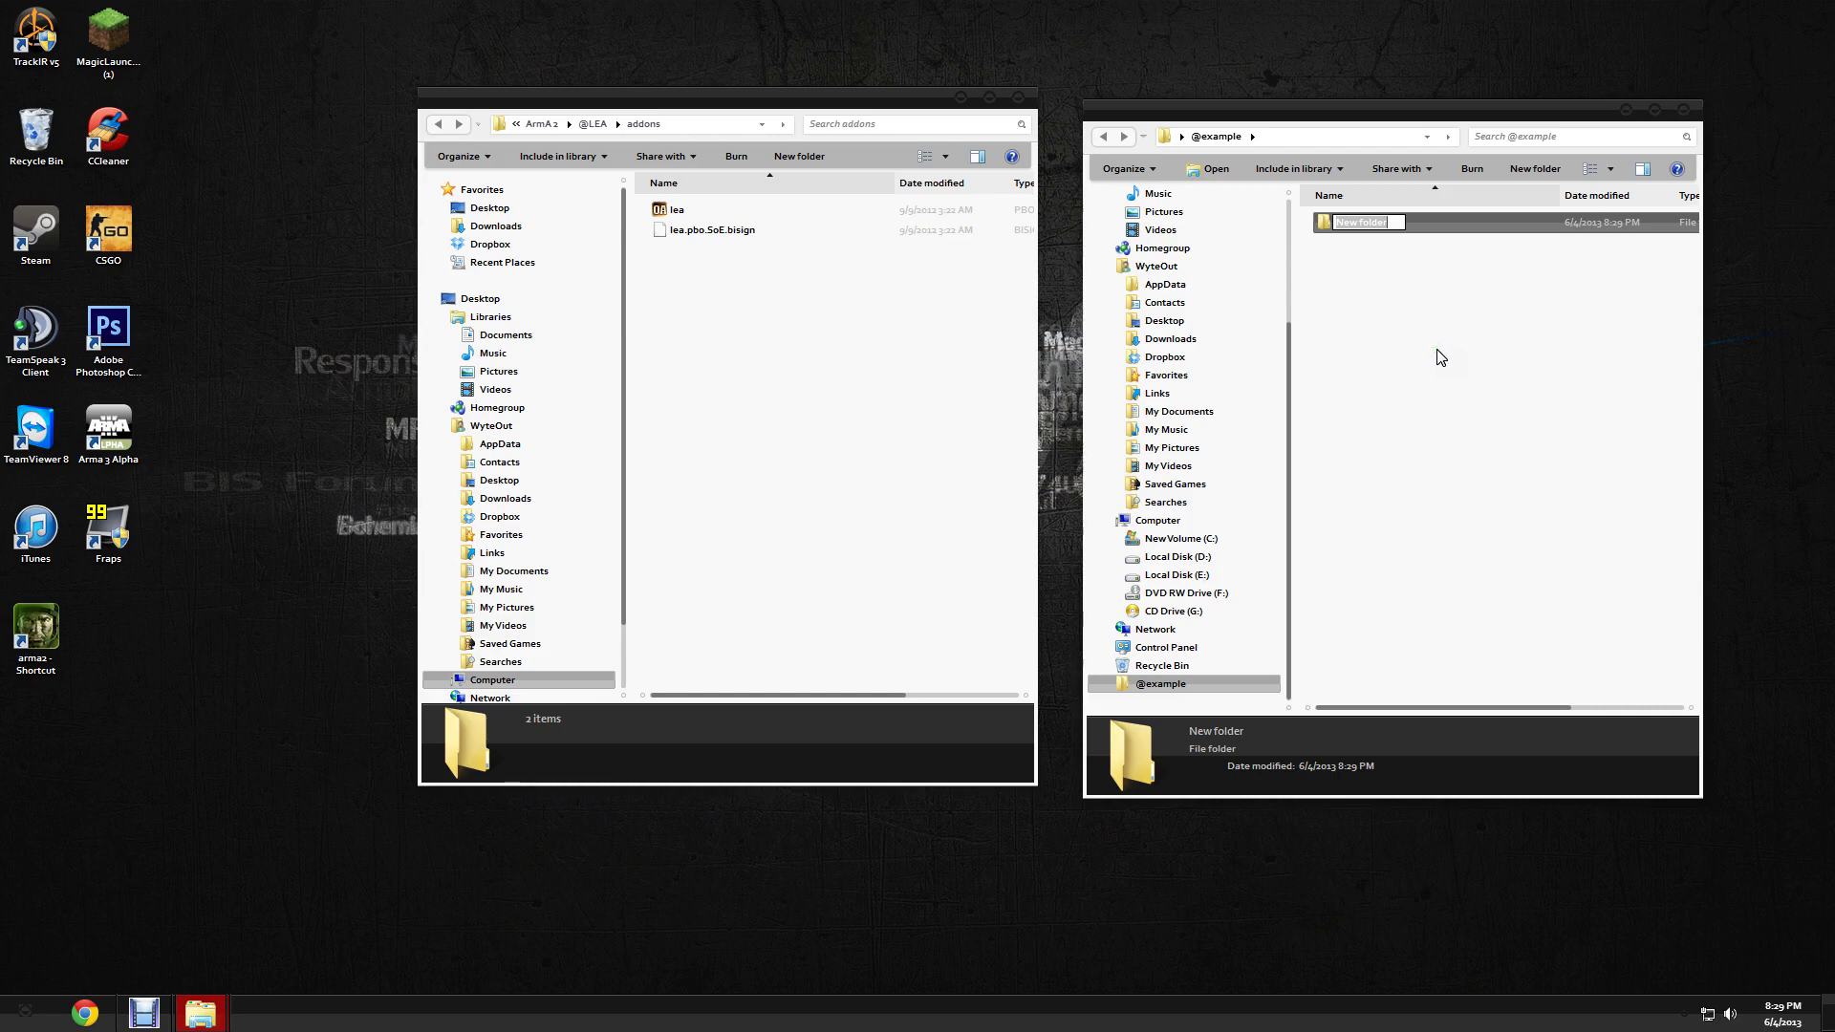
type("Addons")
key("Return")
right_click(1413, 302)
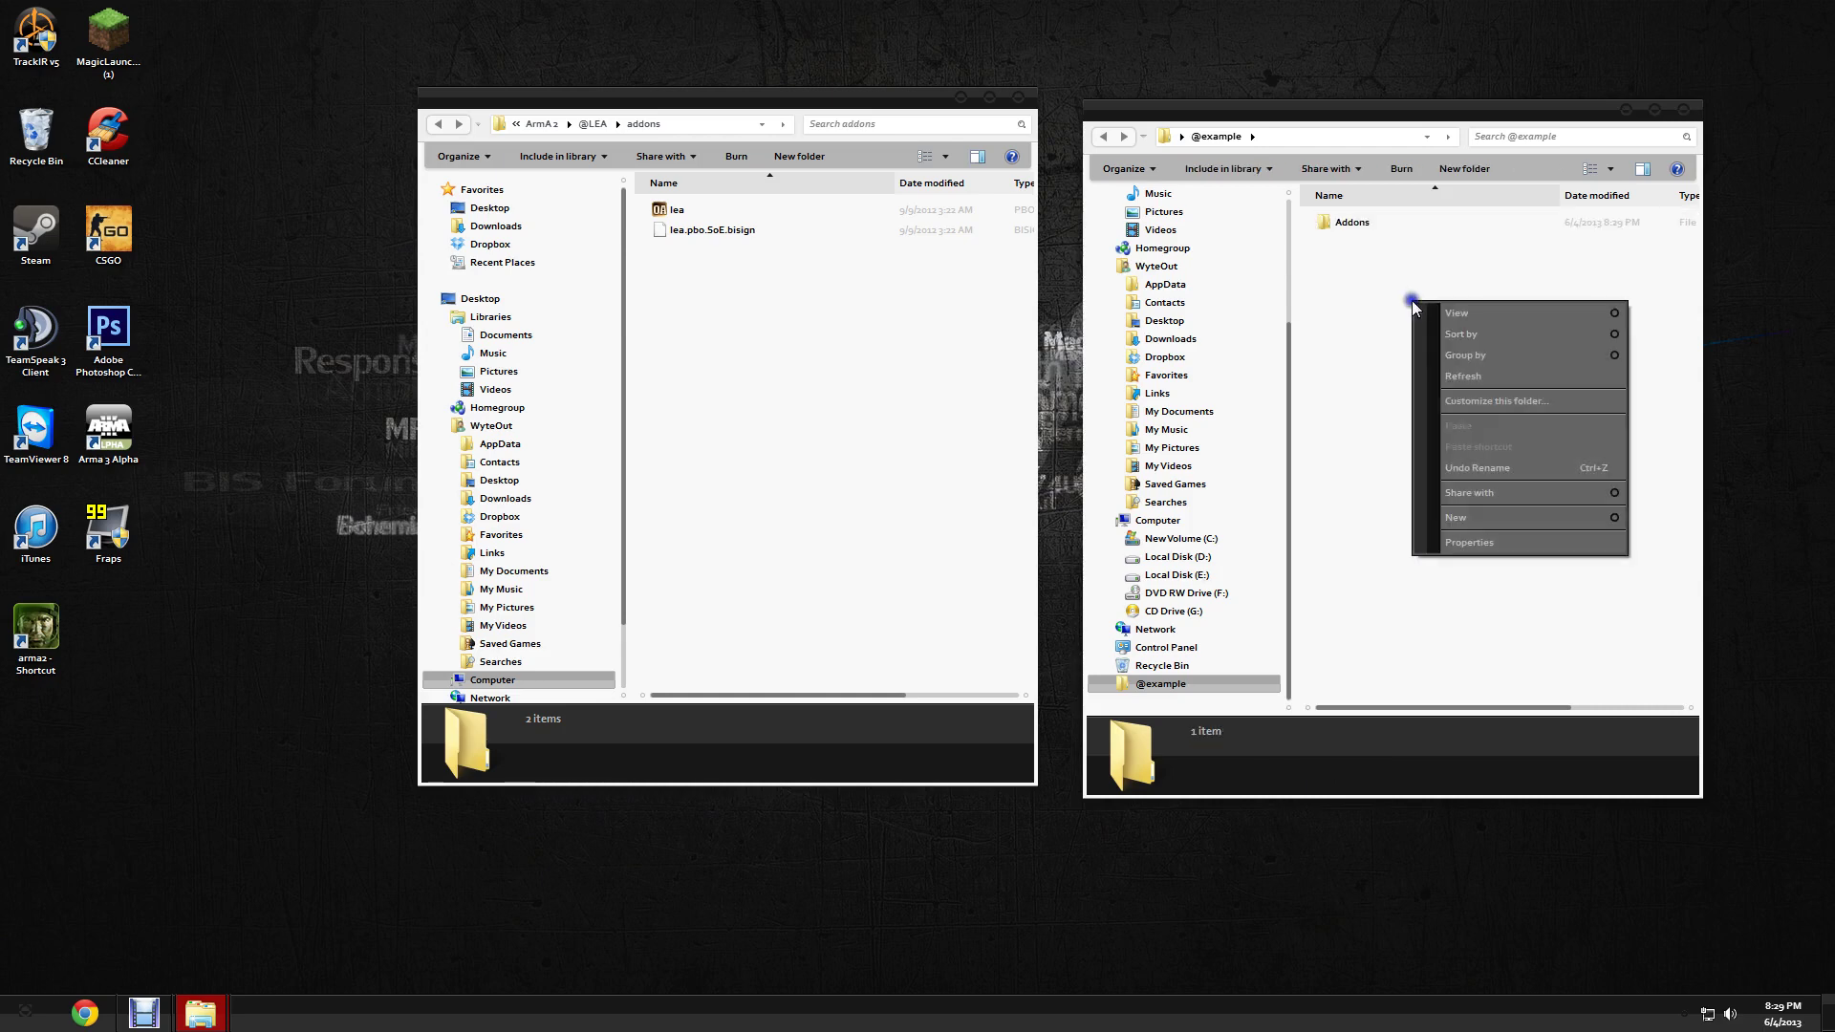
mouse_move(1494, 517)
left_click(1652, 521)
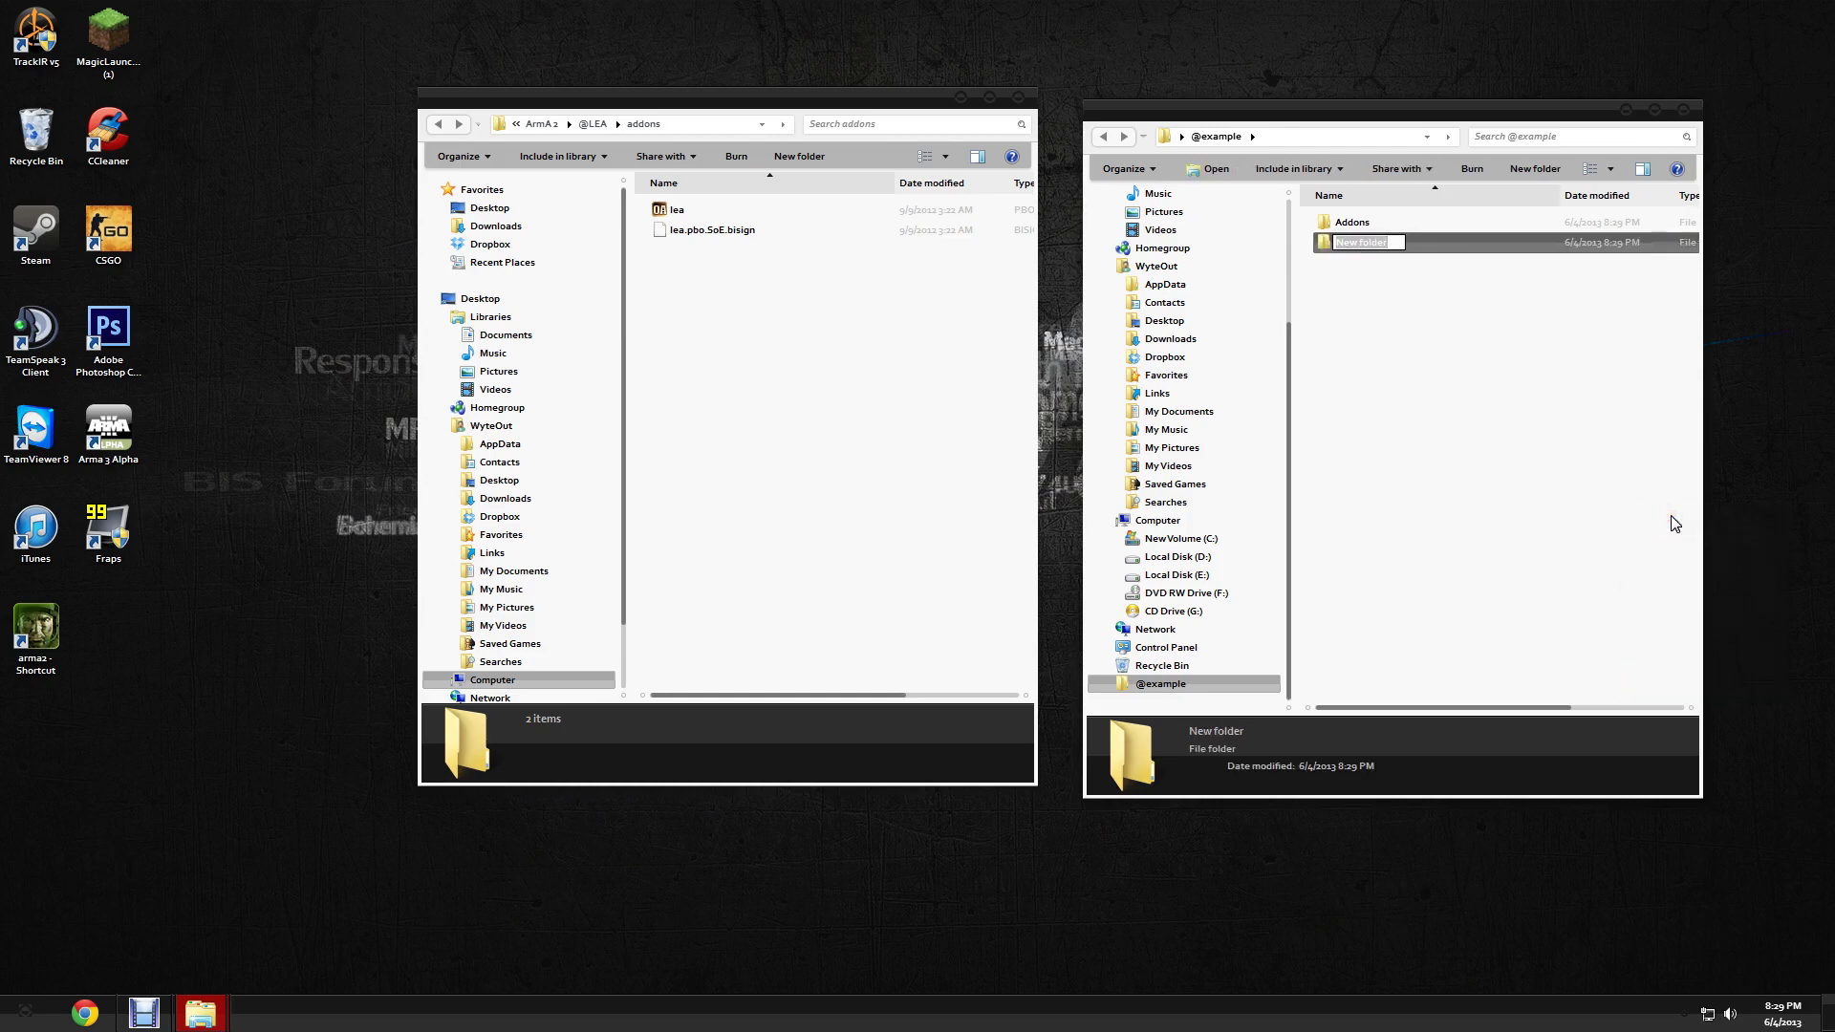
type("Keys")
key("Return")
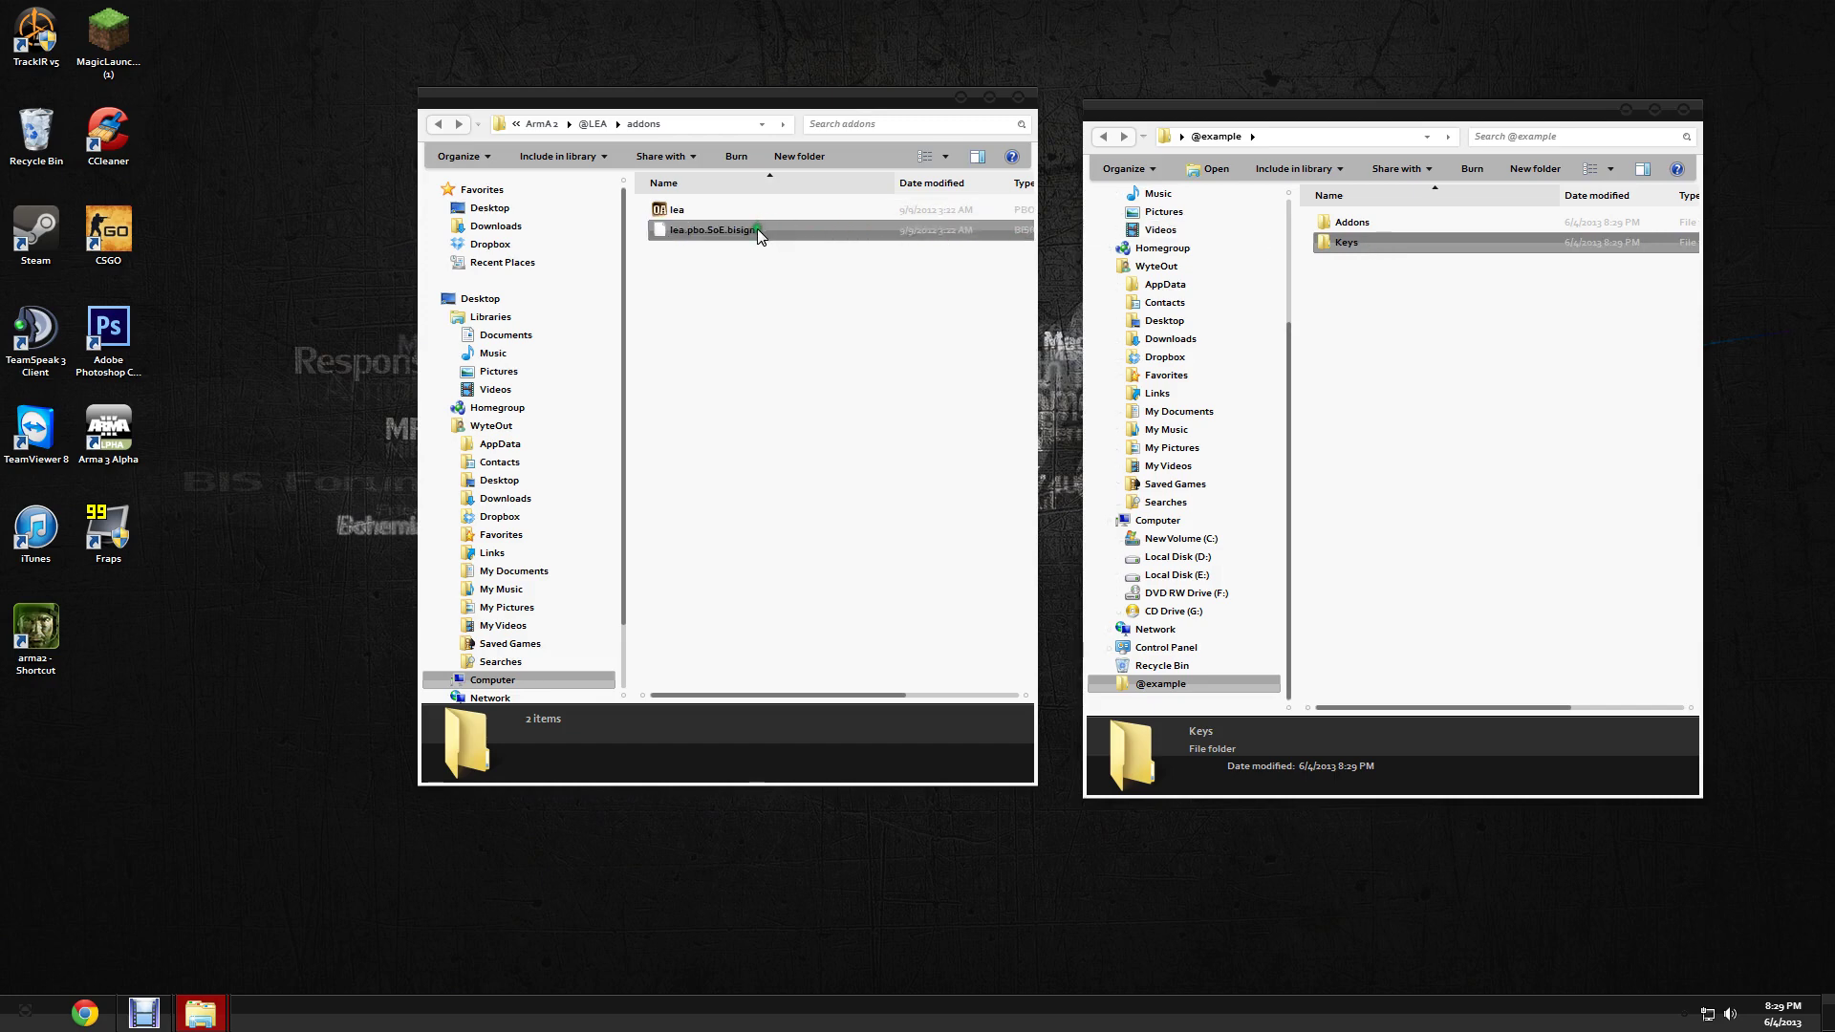
left_click(1393, 220)
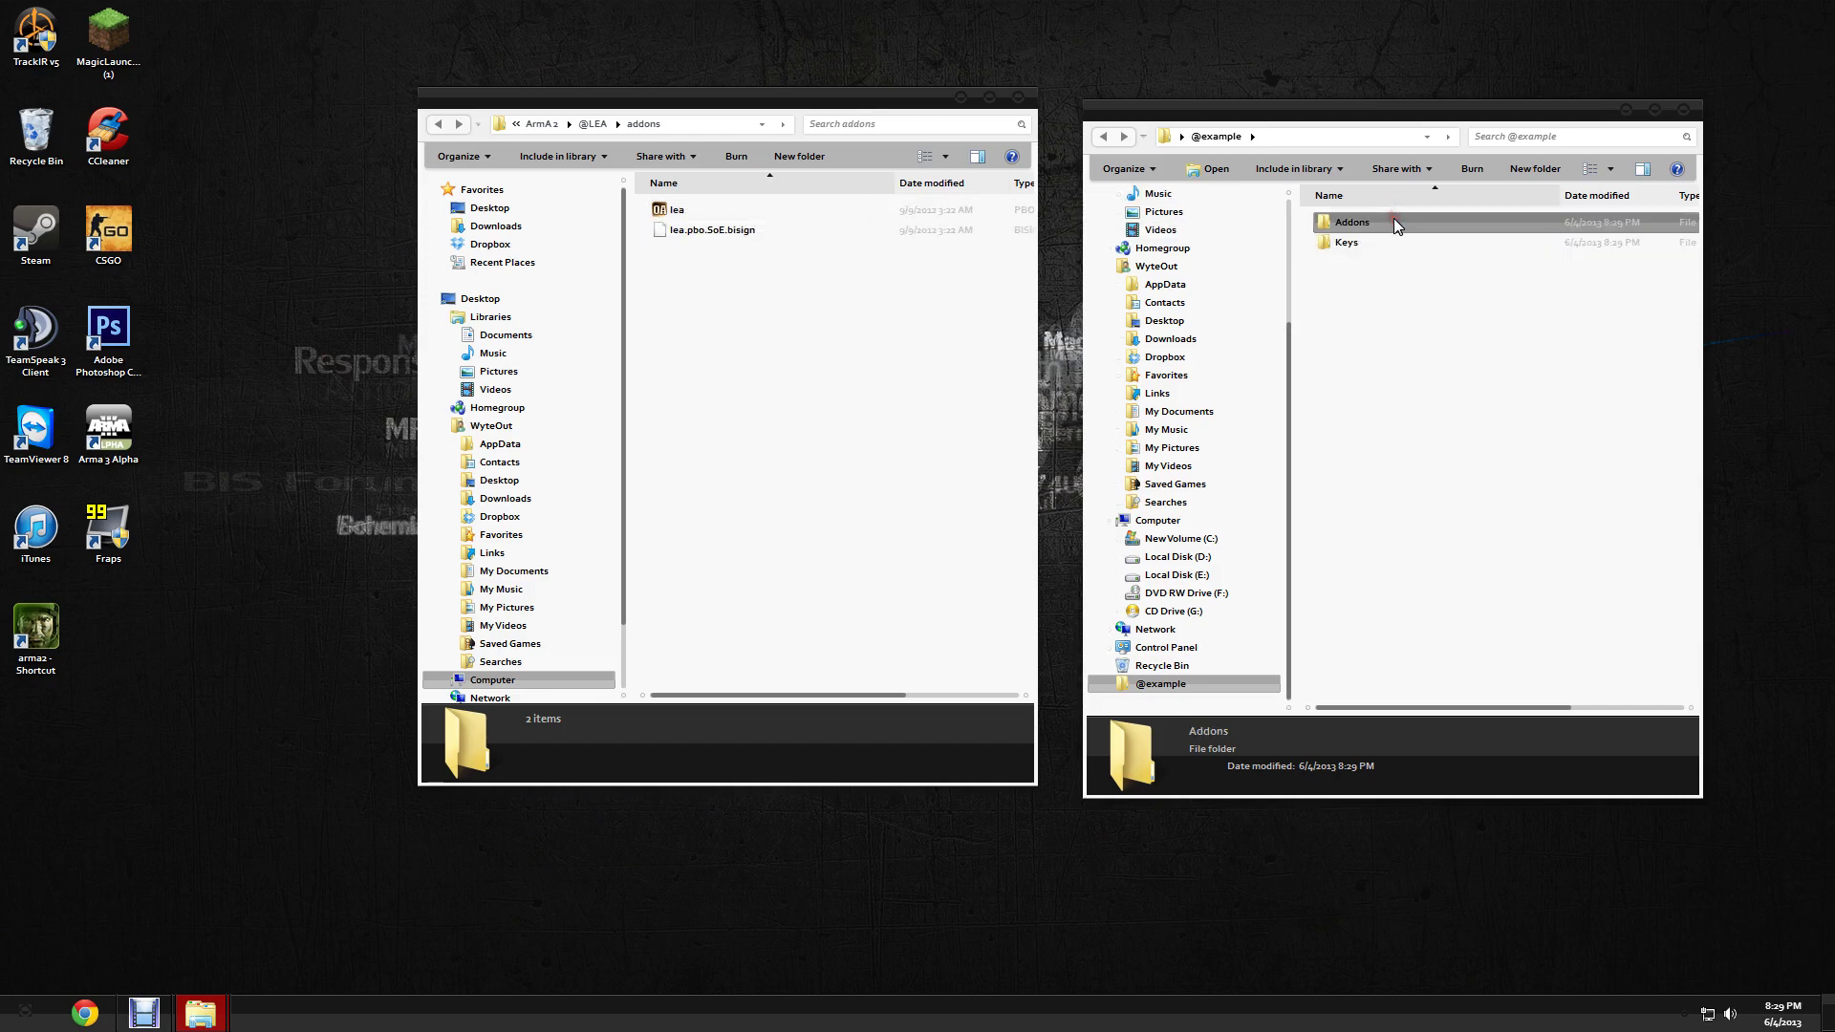
left_click(437, 123)
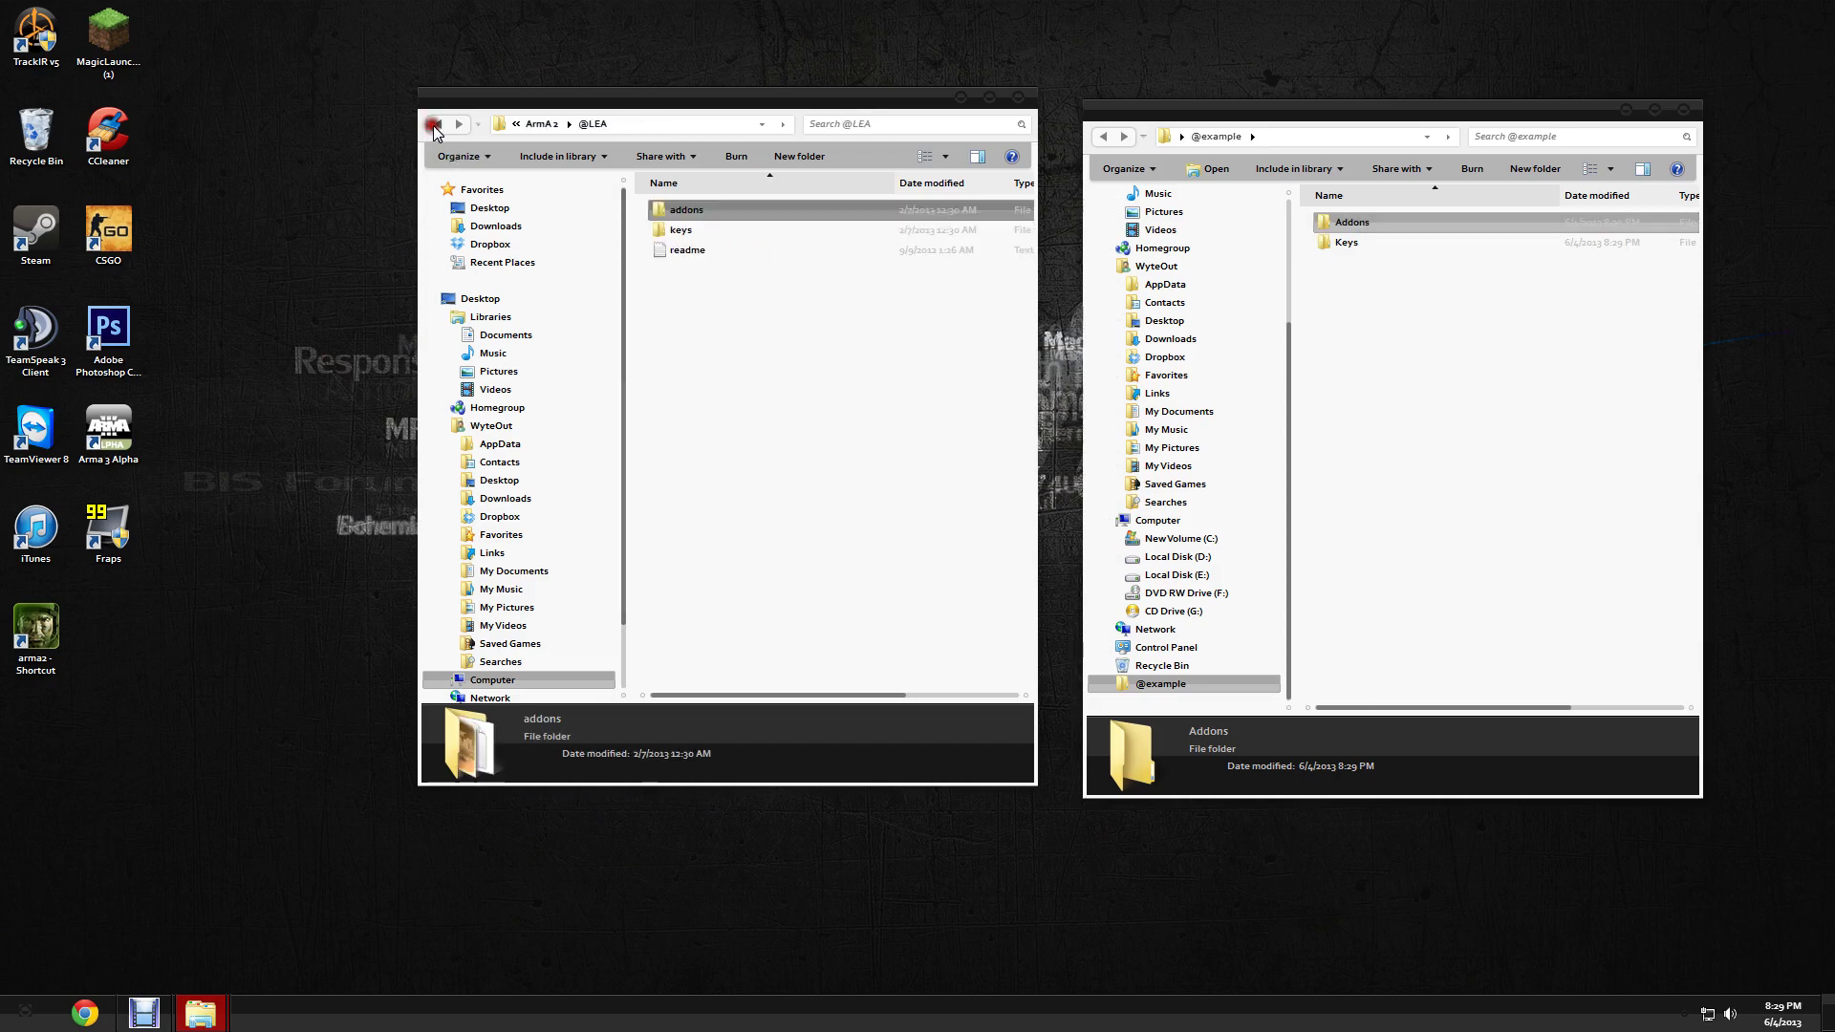
double_click(719, 238)
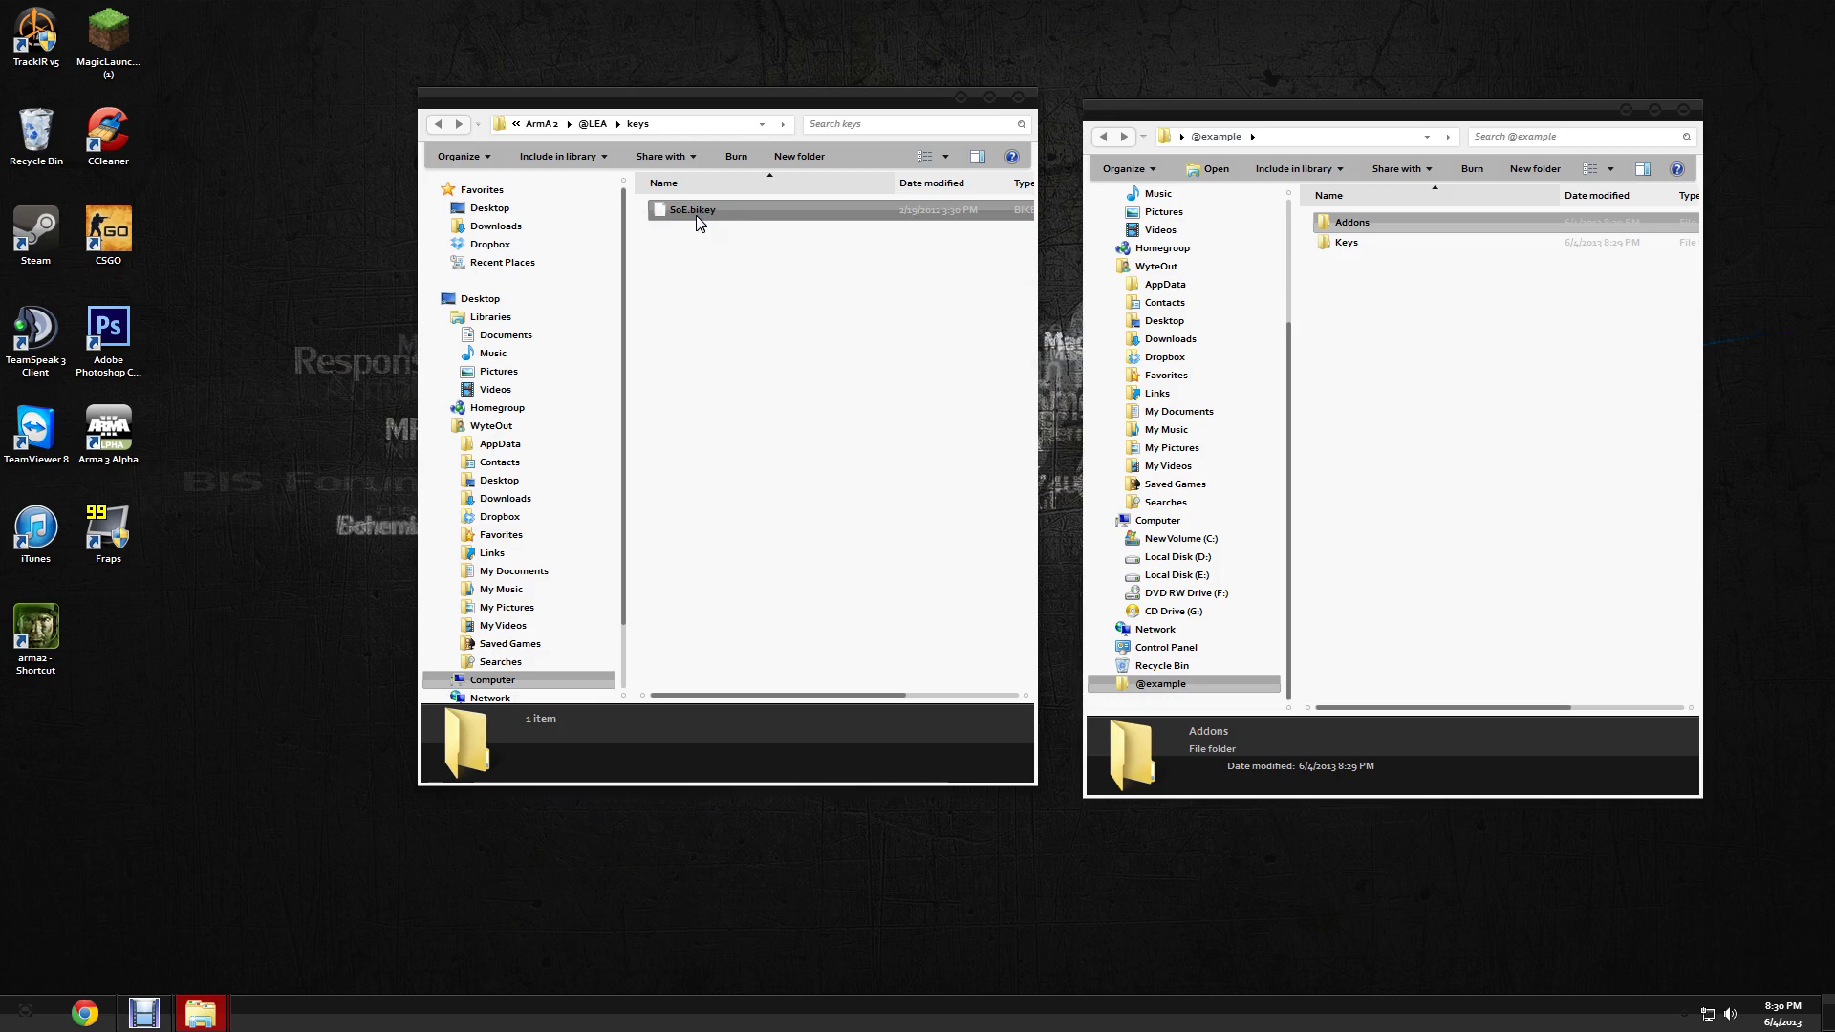
left_click_drag(698, 222, 1351, 247)
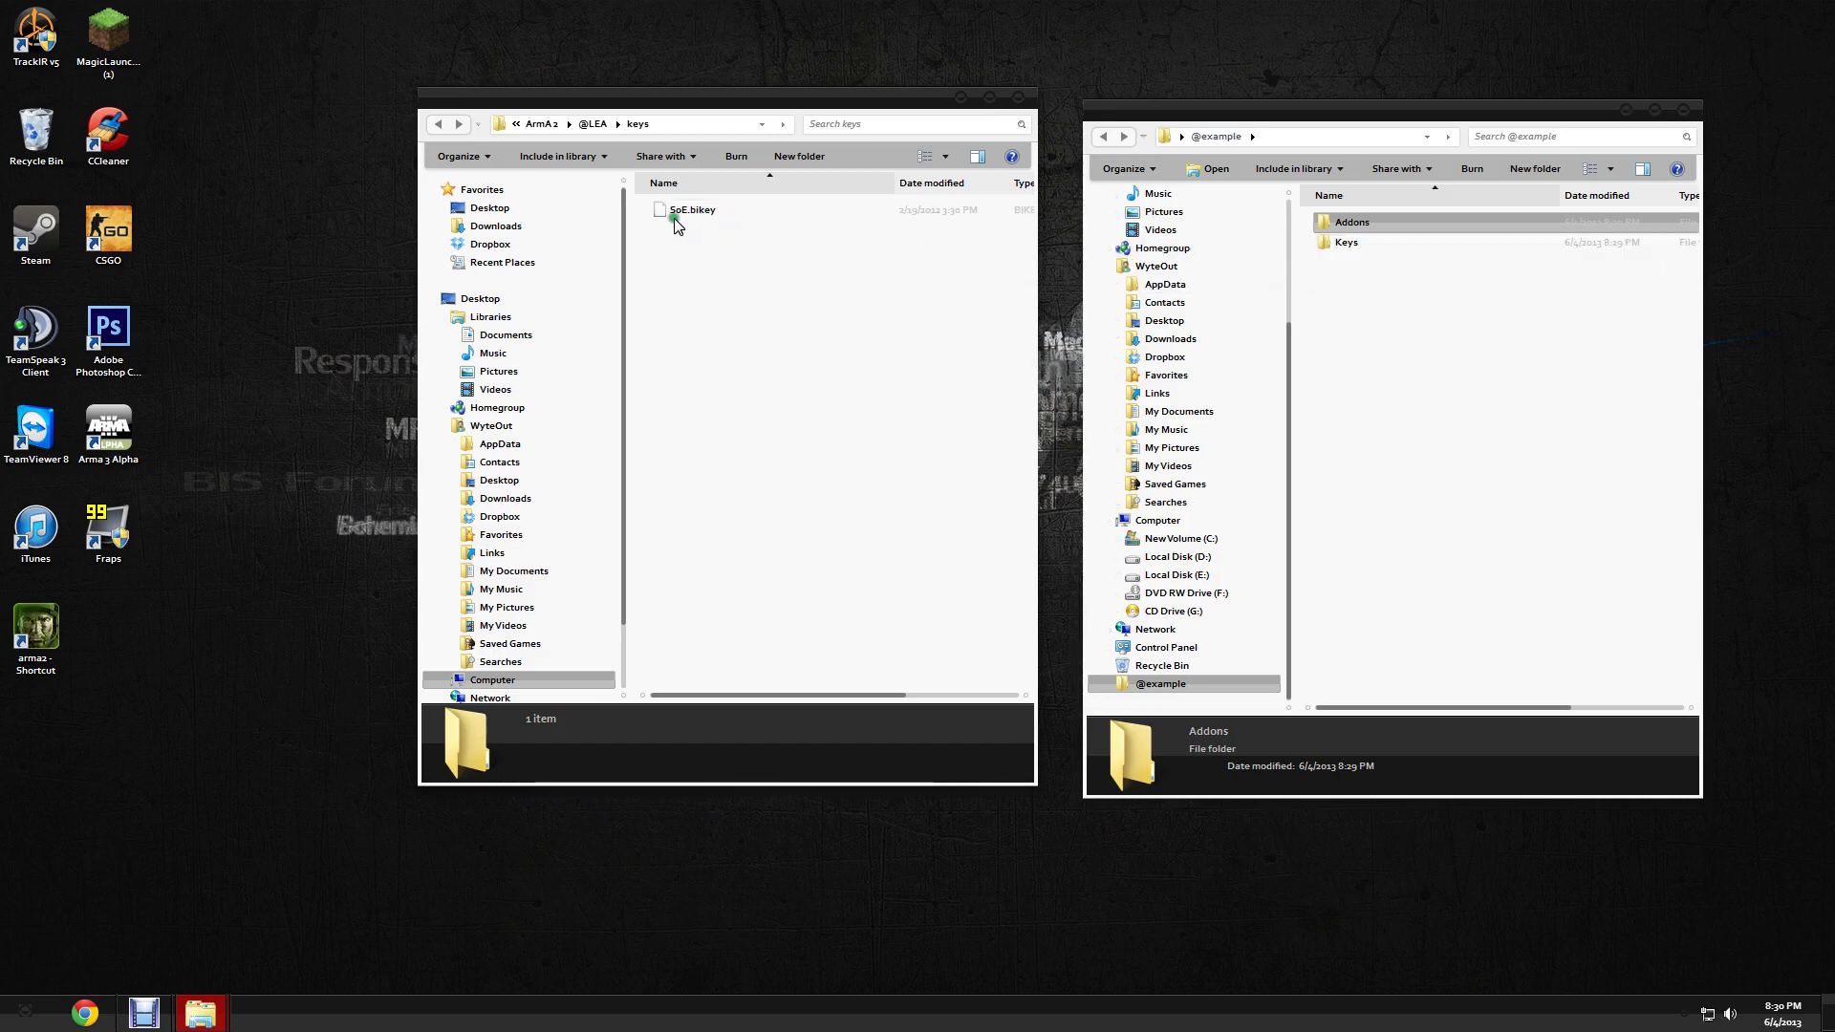
left_click(434, 125)
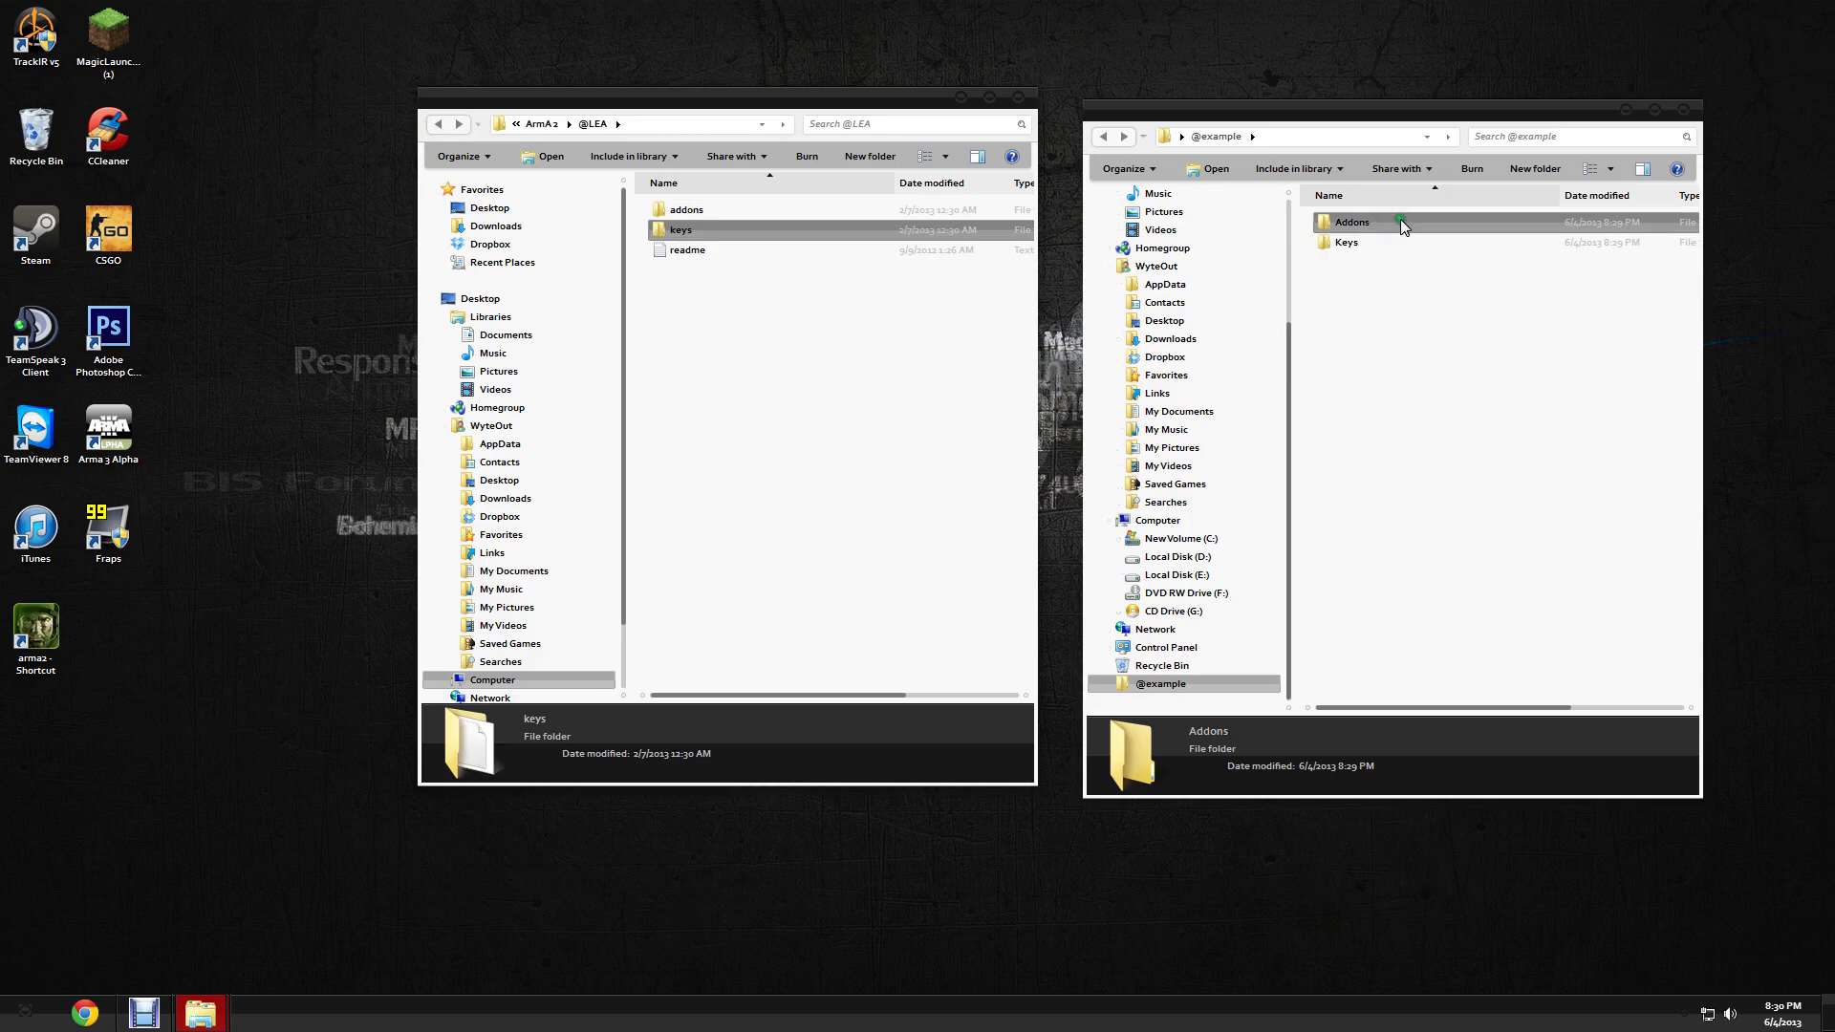
right_click(1413, 244)
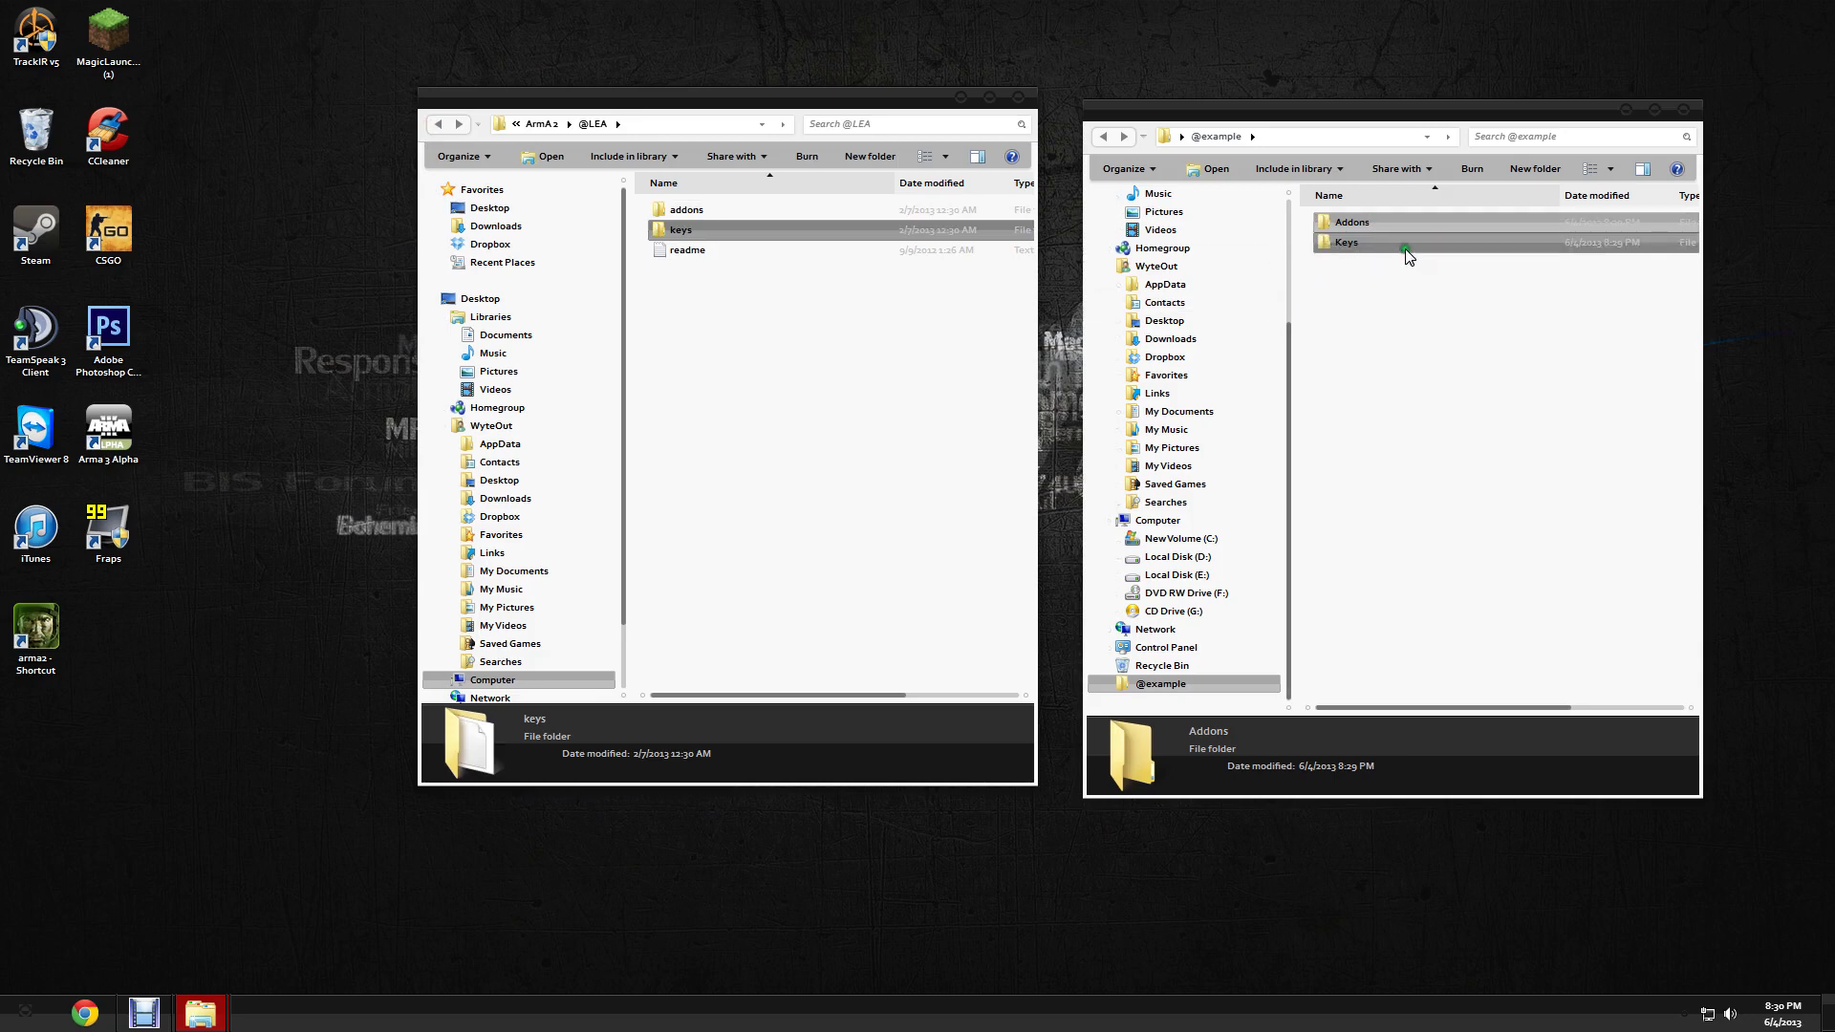
left_click(732, 249)
left_click_drag(732, 249, 1047, 205)
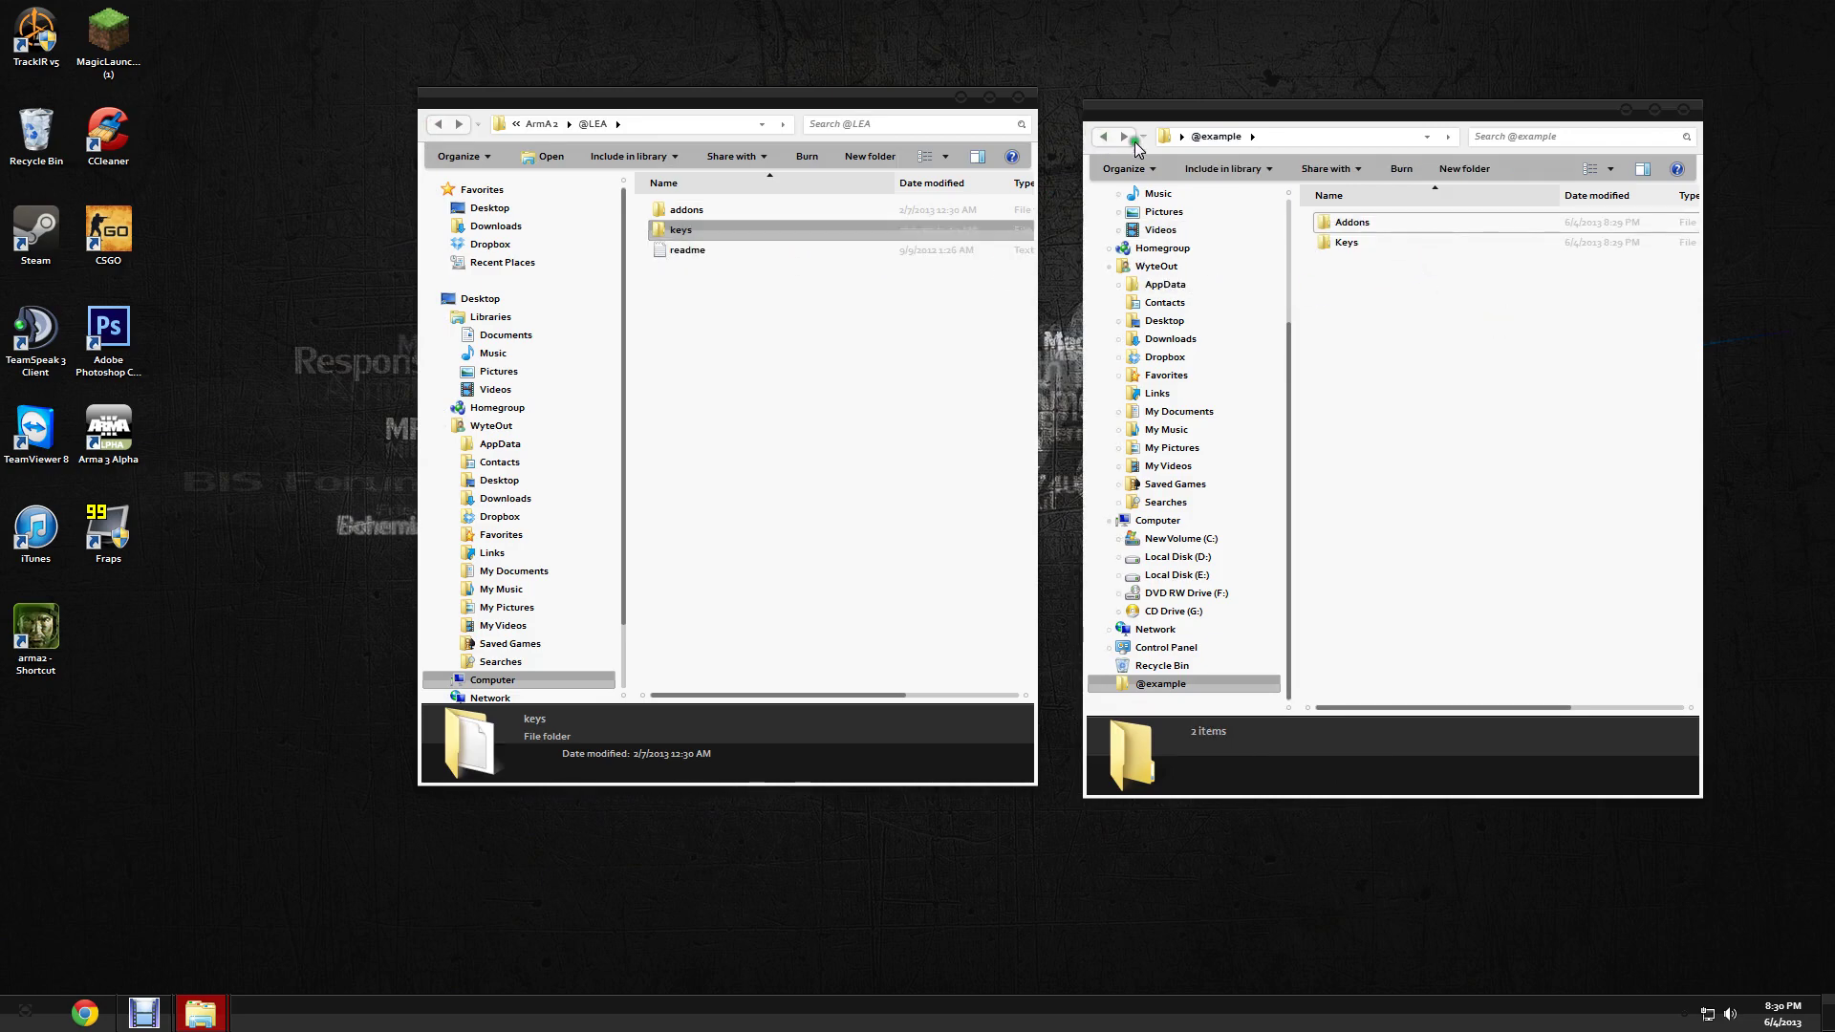
left_click(1681, 116)
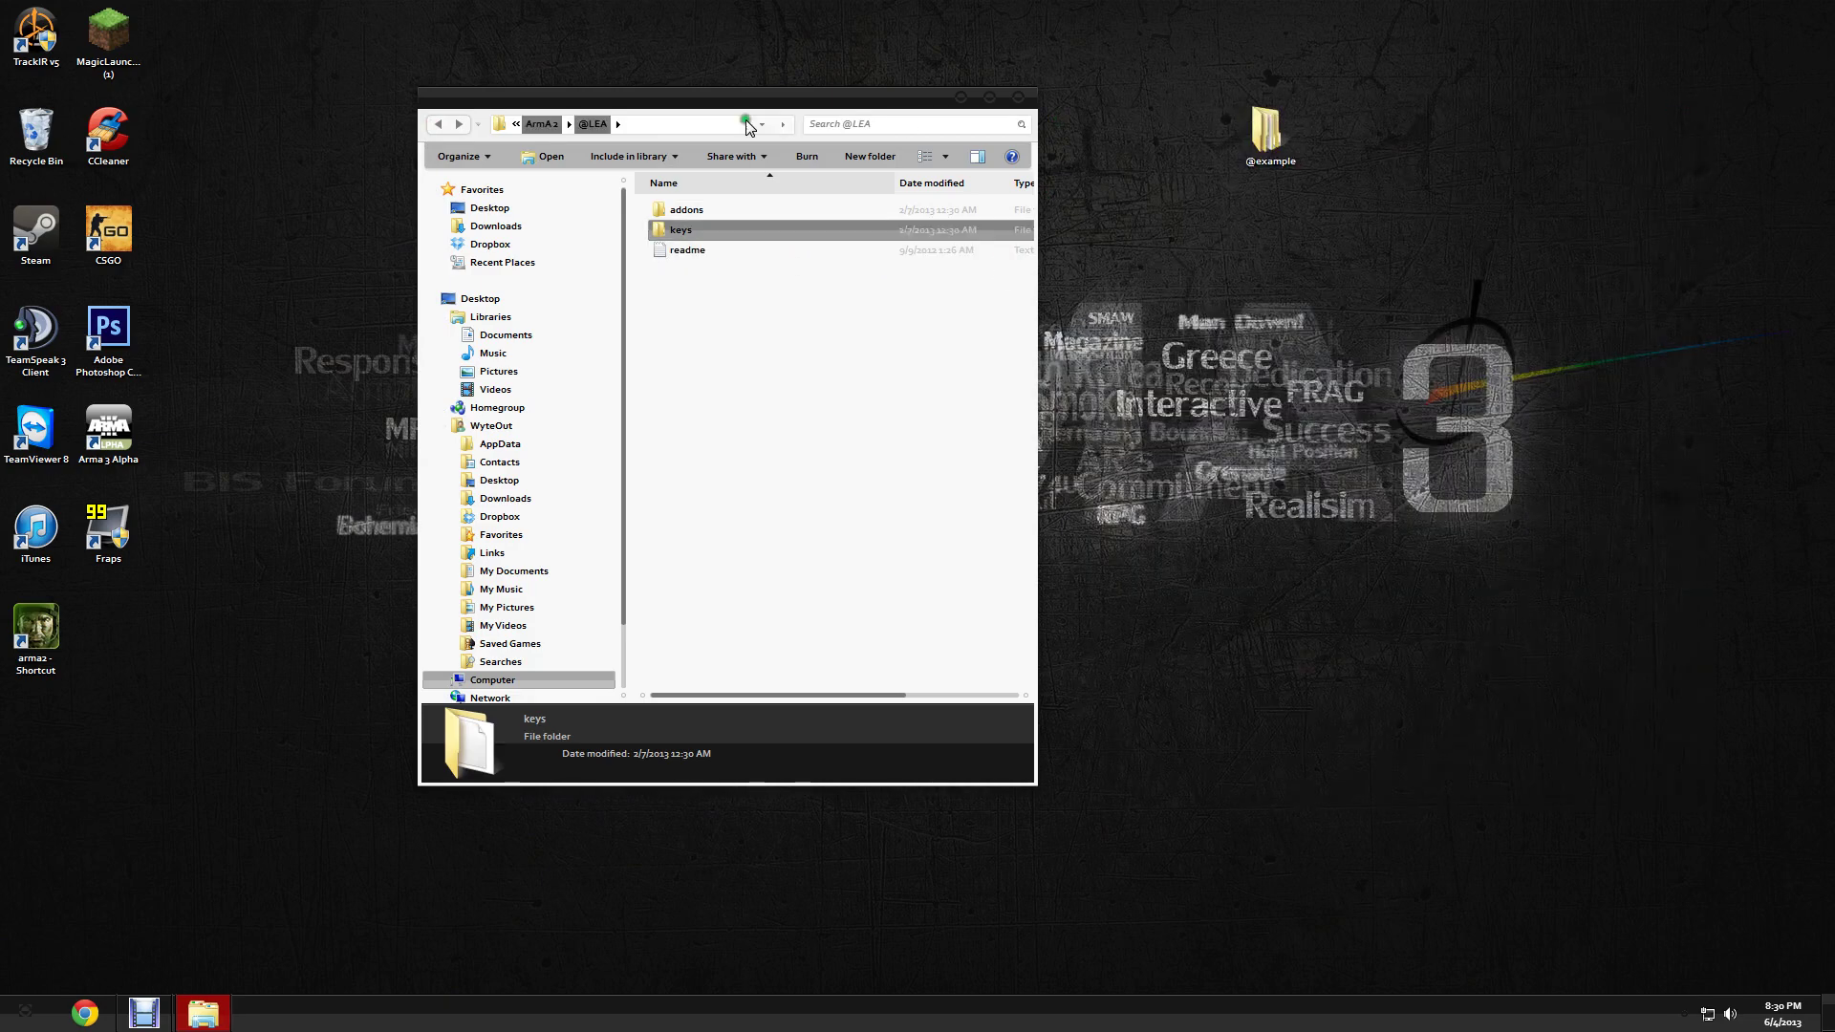
left_click(436, 126)
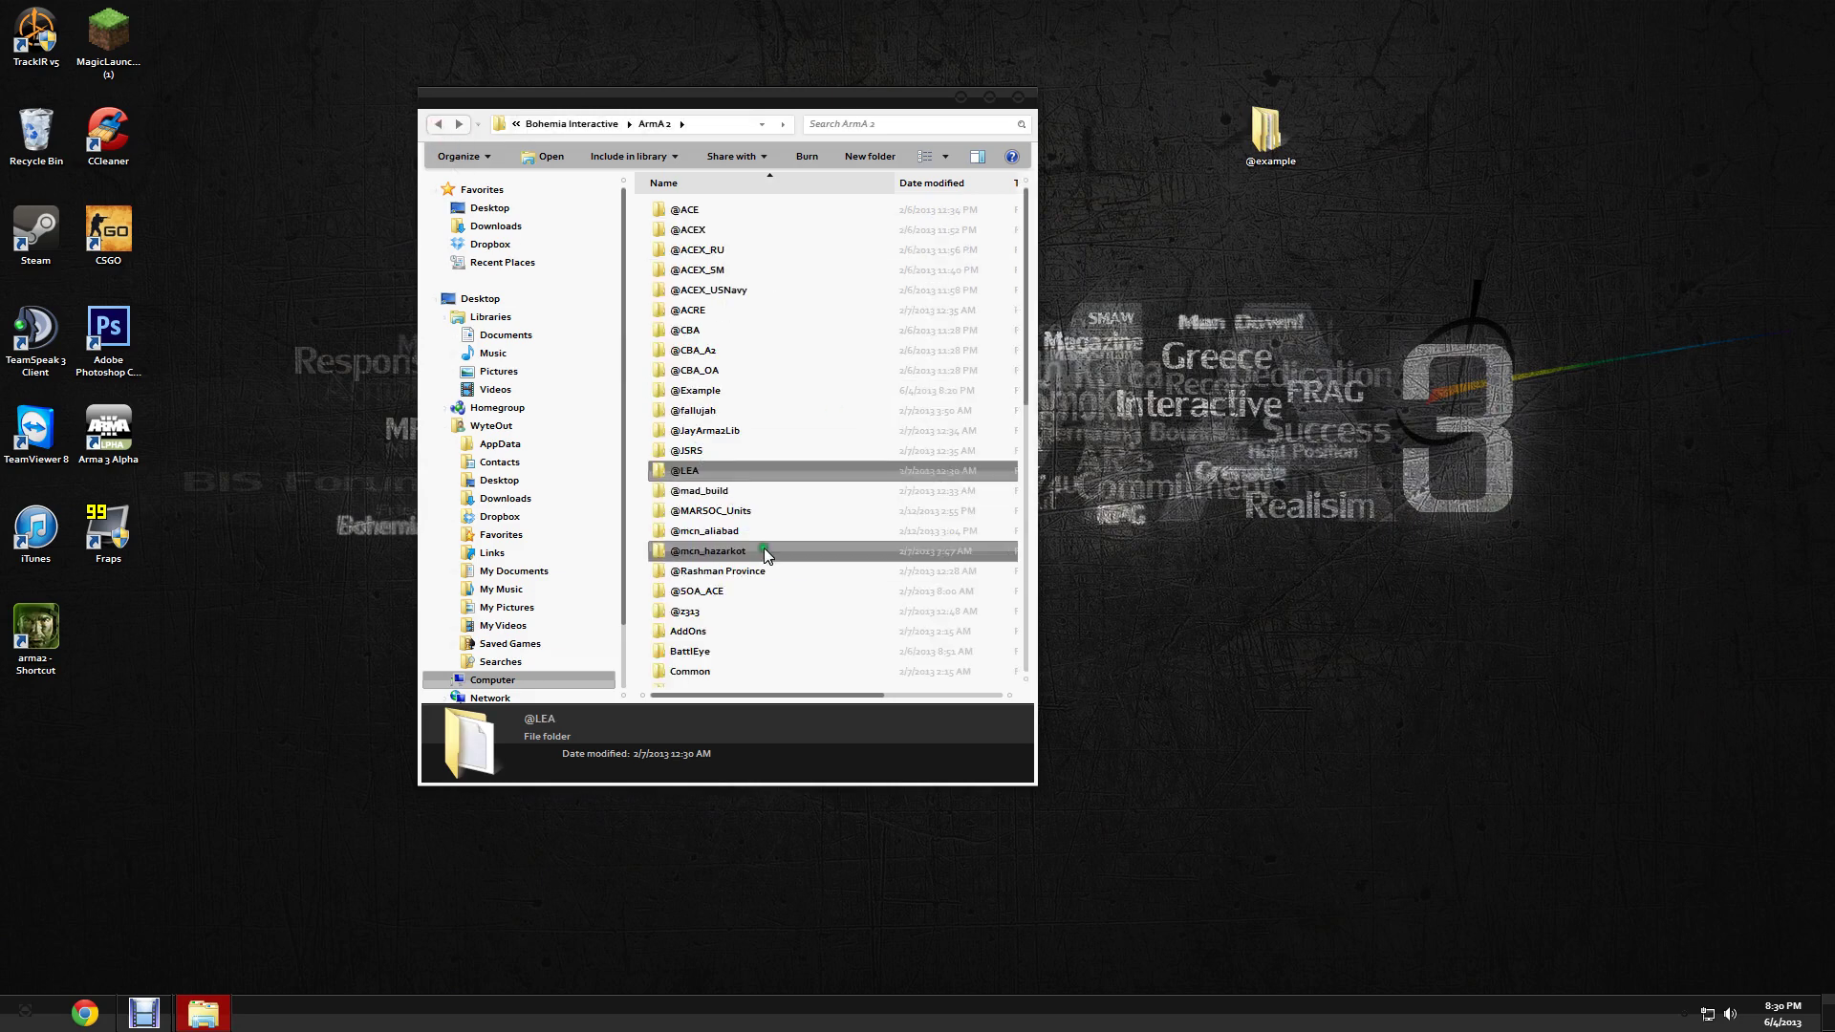
left_click(764, 391)
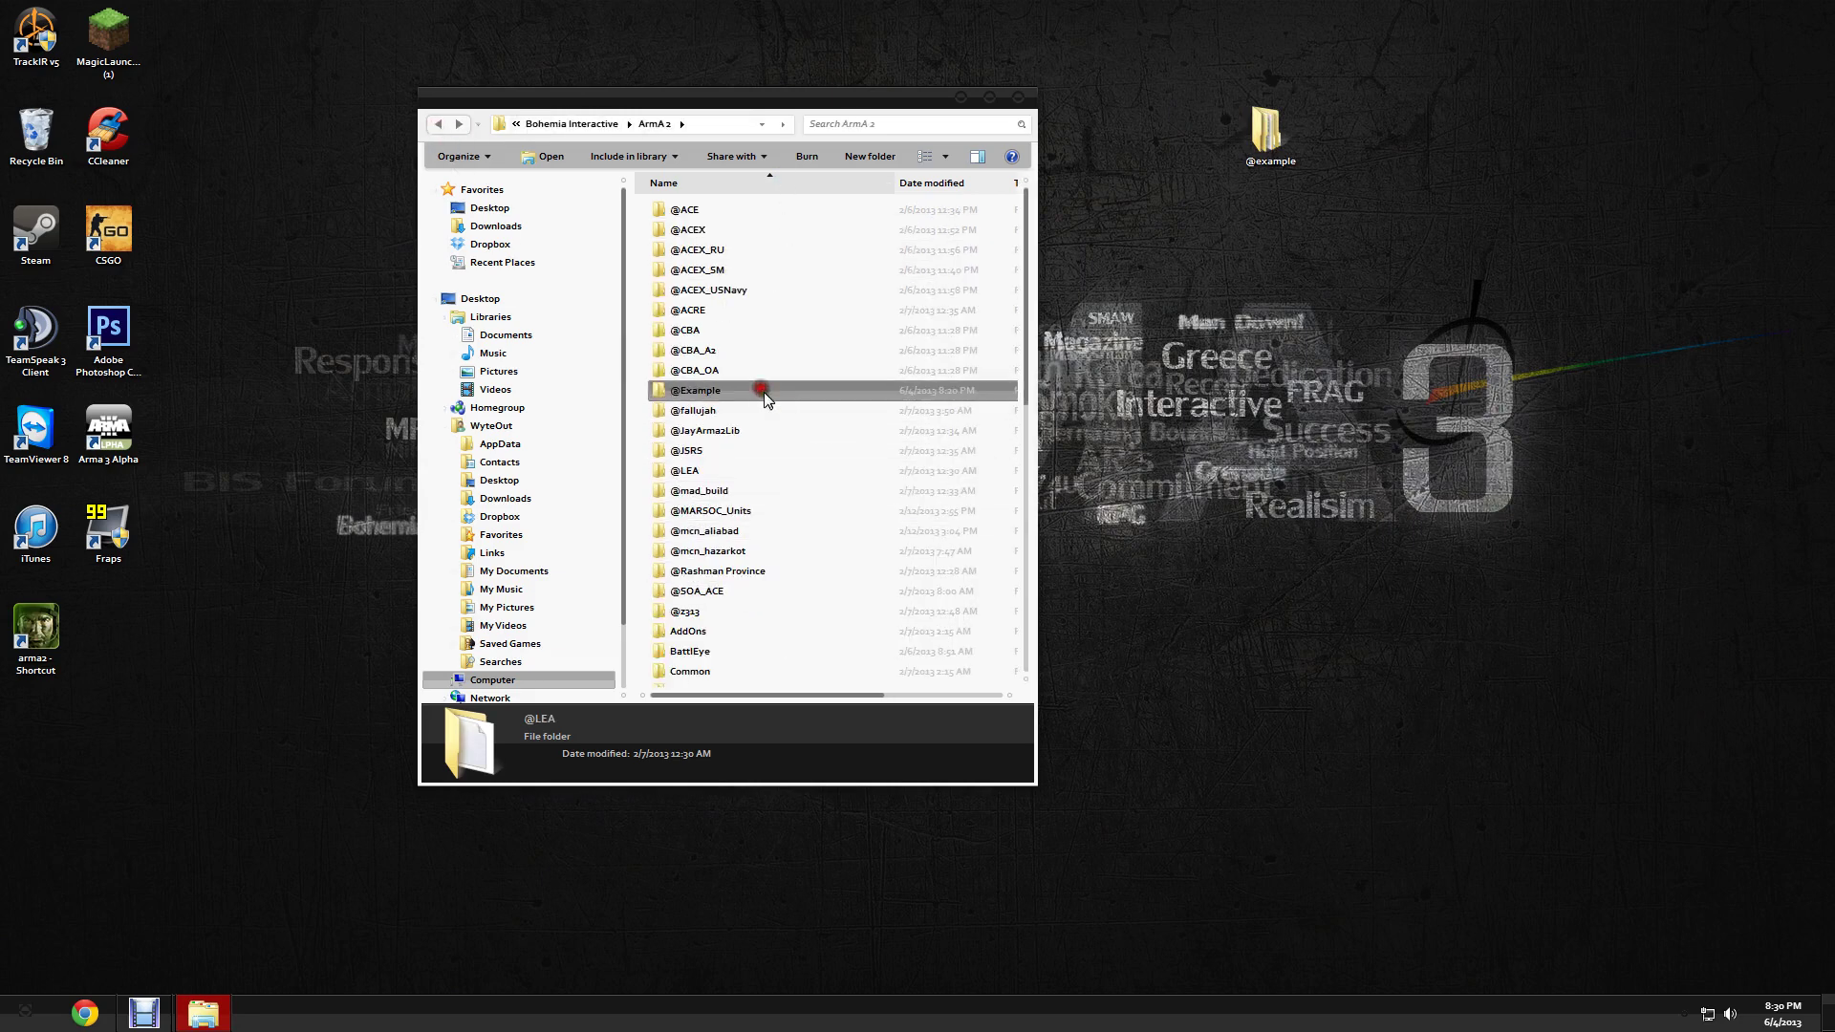